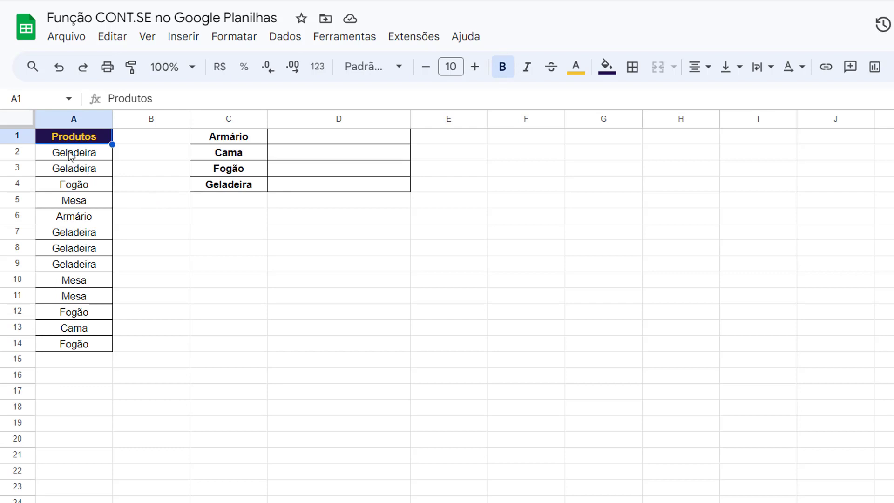
Examine the product list in A2:A14, its repeated Geladeira entries, and the product names in C1:C4.
left_click_drag(70, 155, 82, 343)
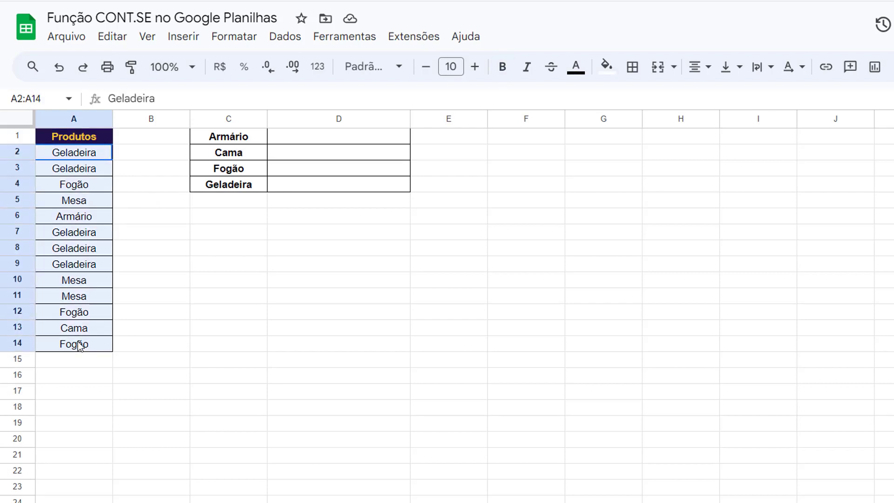
left_click(183, 314)
left_click(67, 156)
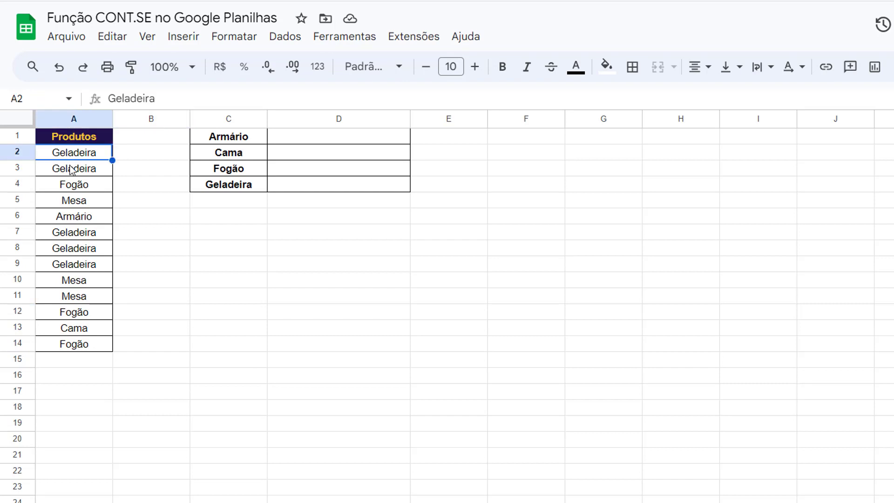
left_click(72, 168)
left_click(71, 235)
left_click(74, 247)
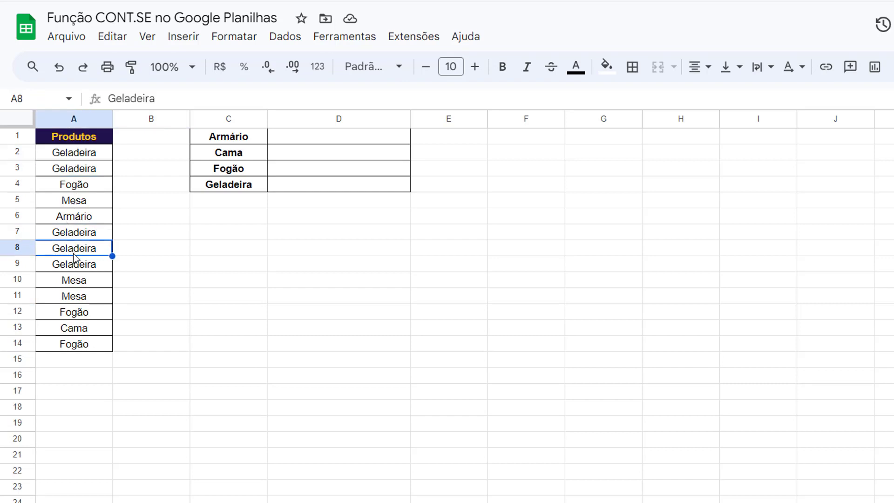
left_click_drag(238, 141, 238, 184)
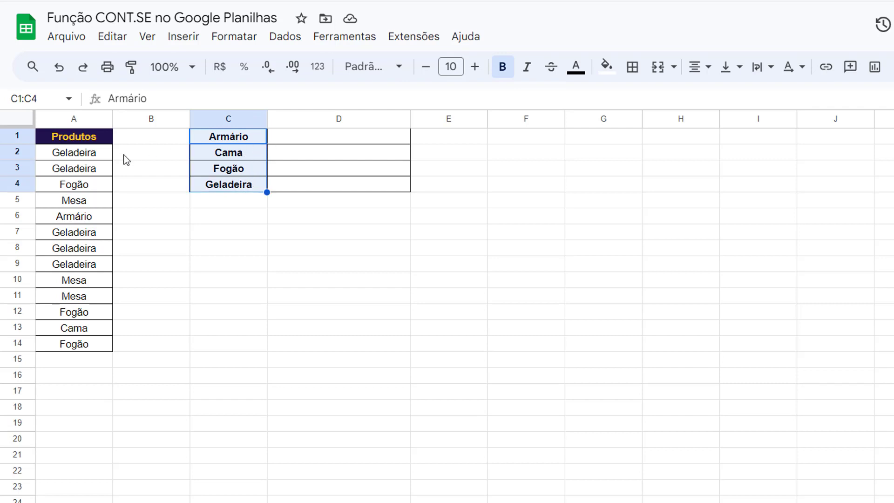
left_click_drag(88, 154, 91, 350)
left_click(326, 327)
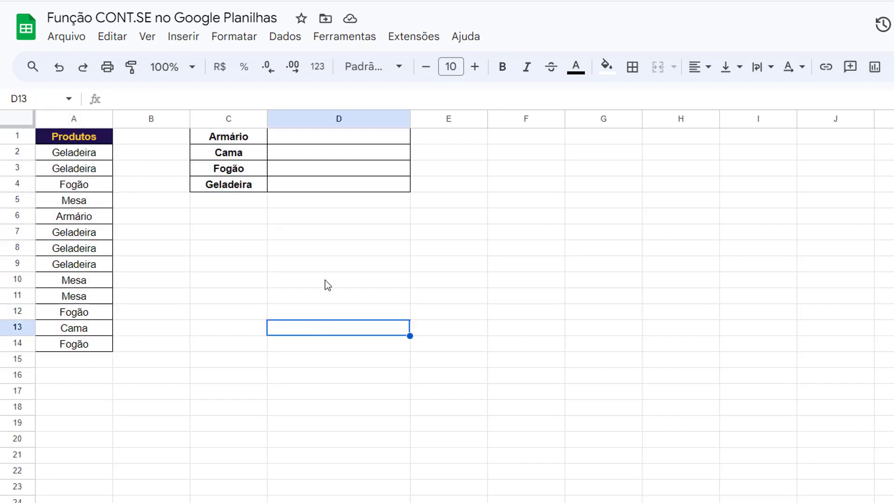
Enter the formula =COUNTIF(A2:A14;C1) in D1 to count how often Armário occurs in the product list.
left_click(315, 139)
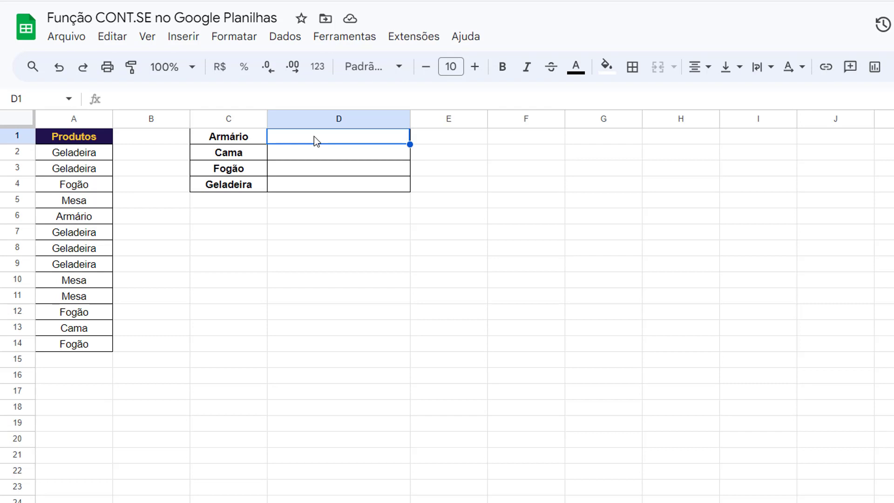
double_click(314, 136)
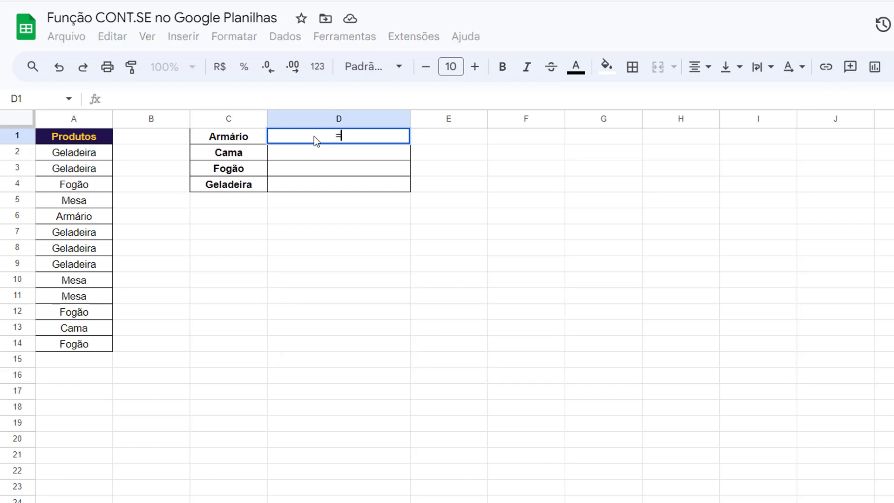
type("=COU")
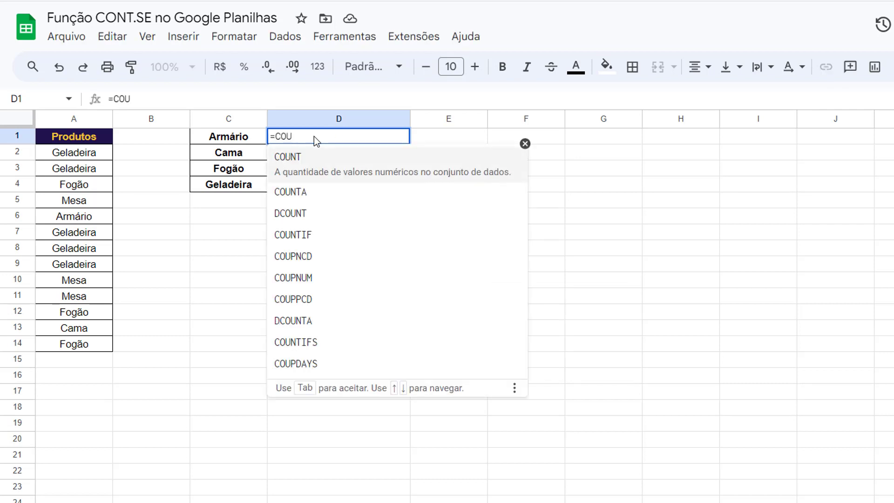
type("NT")
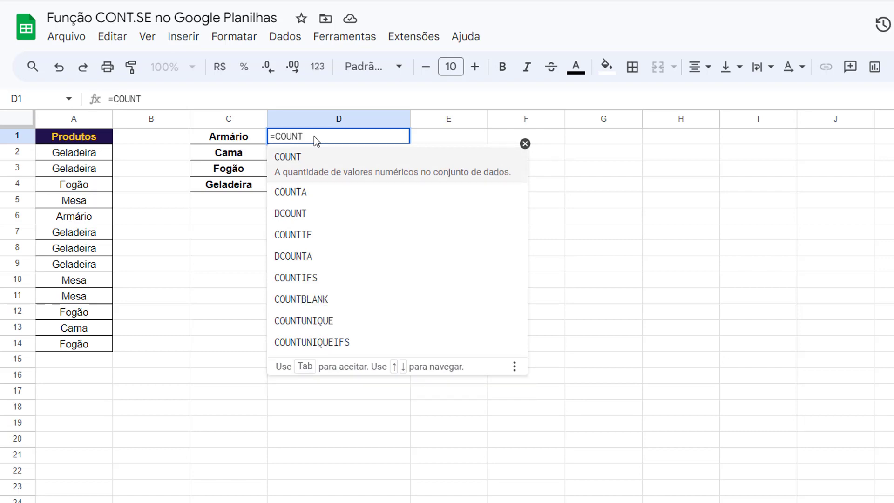
type("IF(")
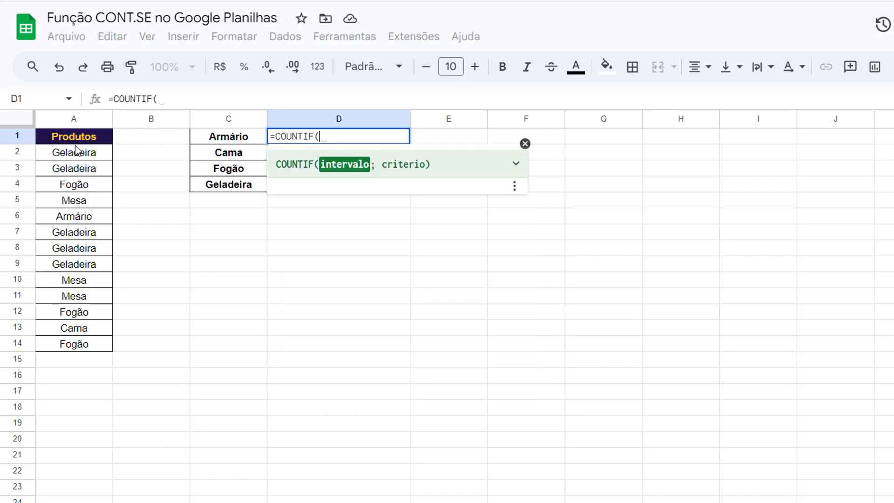
left_click_drag(77, 150, 77, 169)
left_click_drag(90, 204, 90, 343)
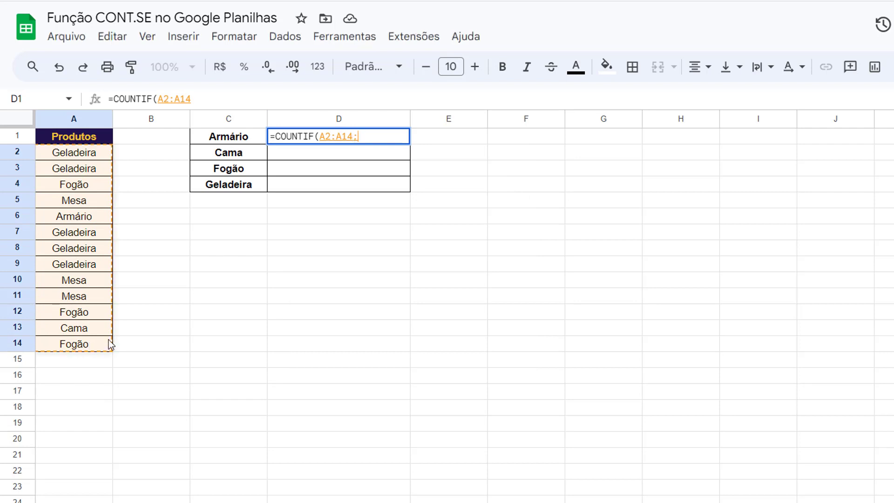
type(";")
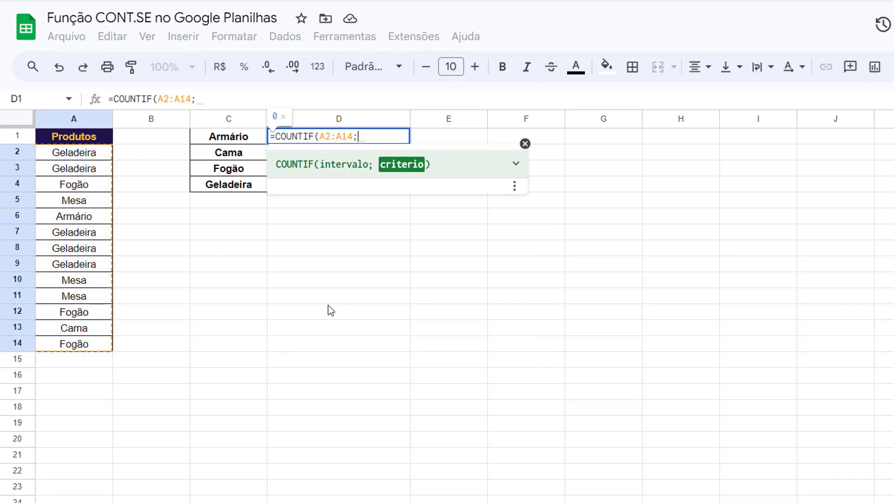
left_click(225, 139)
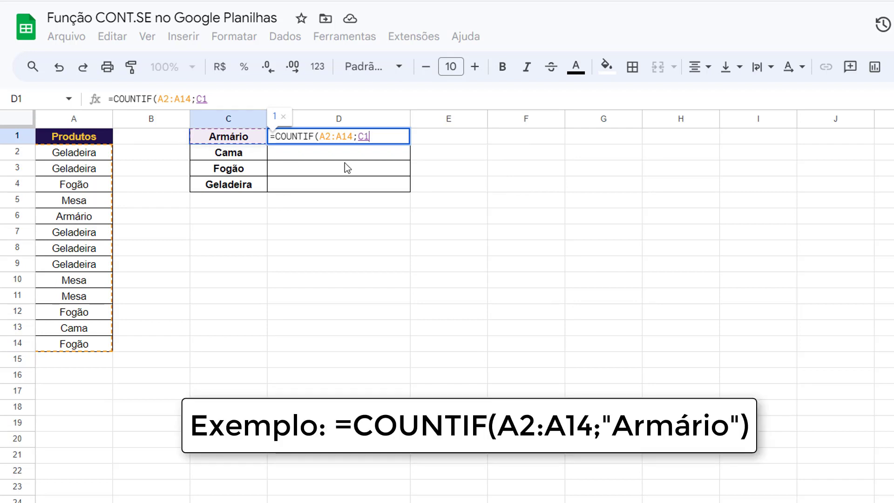
left_click(248, 102)
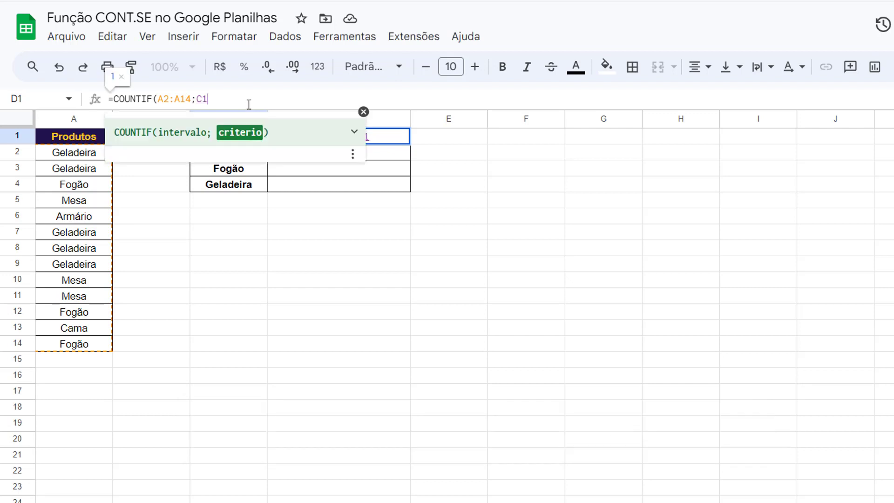
type(")")
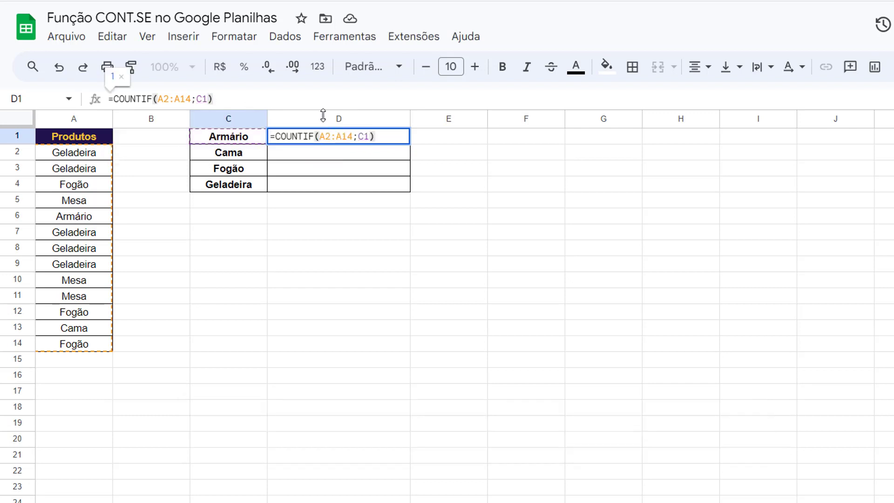
Make the range in the D1 formula absolute as $A$2:$A$14 and commit the formula.
left_click_drag(191, 100, 158, 100)
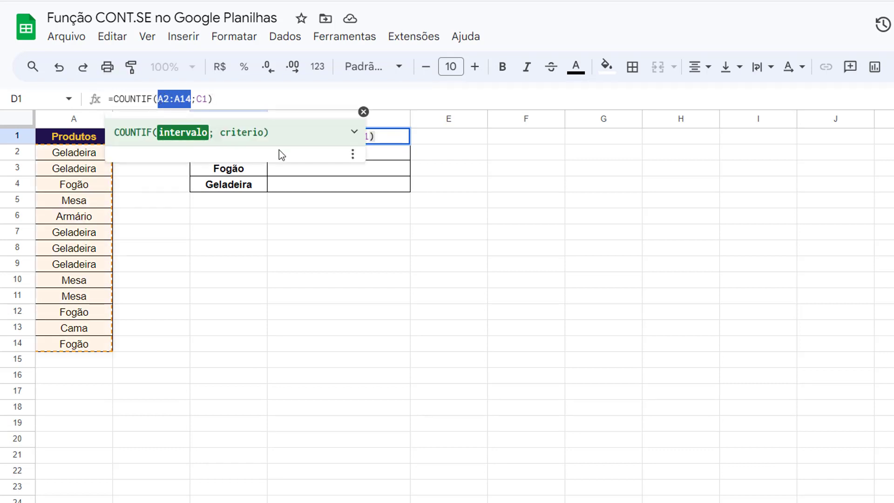
key("F4")
left_click(268, 104)
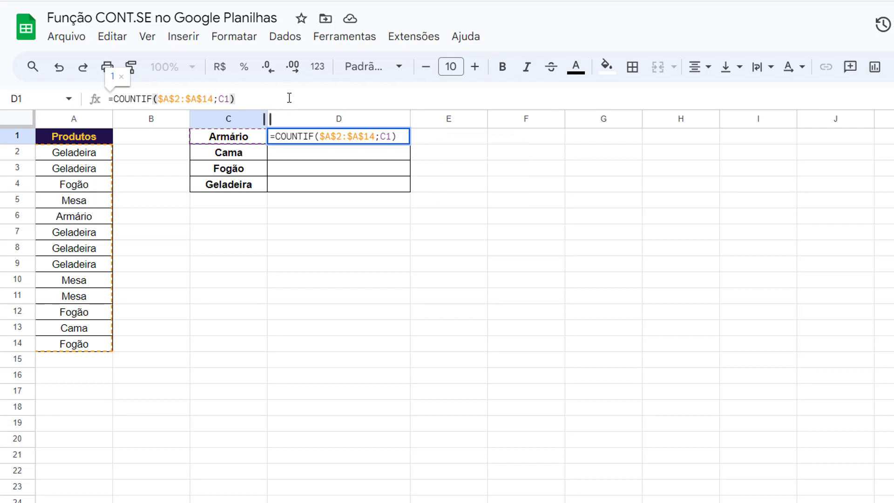
key("Return")
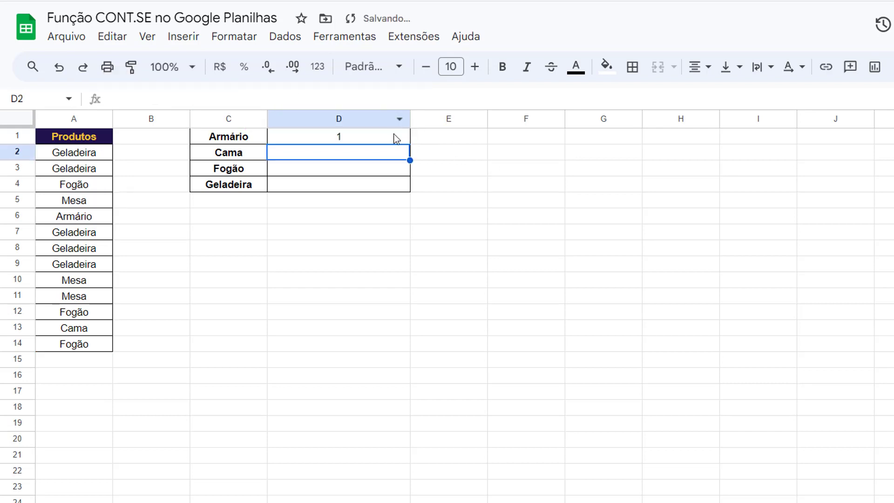
Copy the COUNTIF formula from D1 down to D4 for the remaining products.
left_click(395, 138)
left_click_drag(410, 145, 409, 192)
left_click(472, 207)
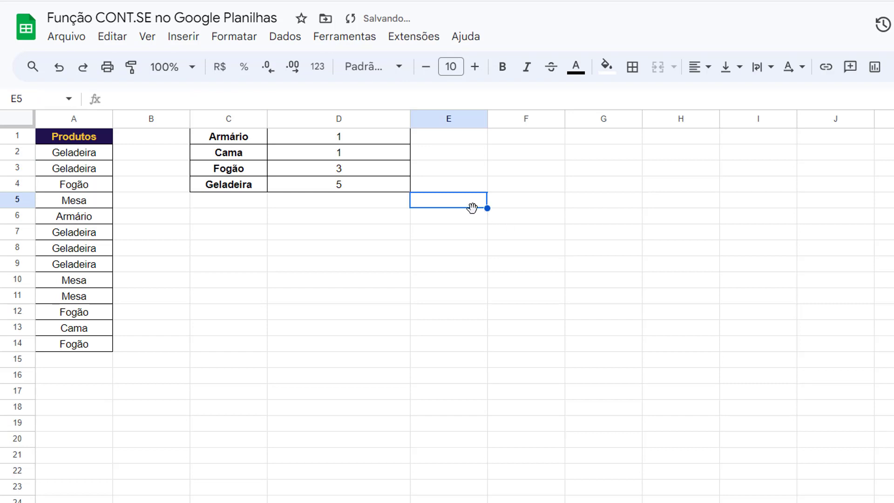
Review the count formulas in D1:D4 against the product list in A2:A14.
left_click(329, 185)
left_click(326, 173)
left_click(316, 156)
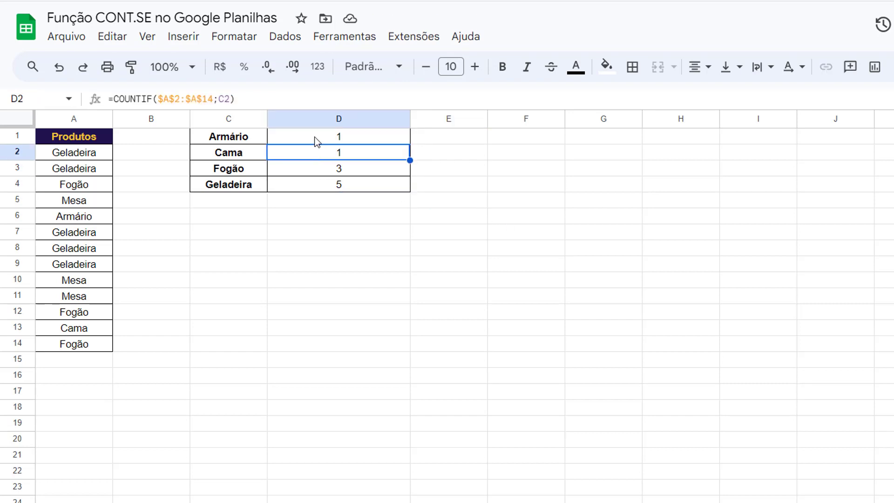
left_click(317, 141)
left_click(302, 219)
left_click_drag(69, 153, 54, 347)
left_click(298, 296)
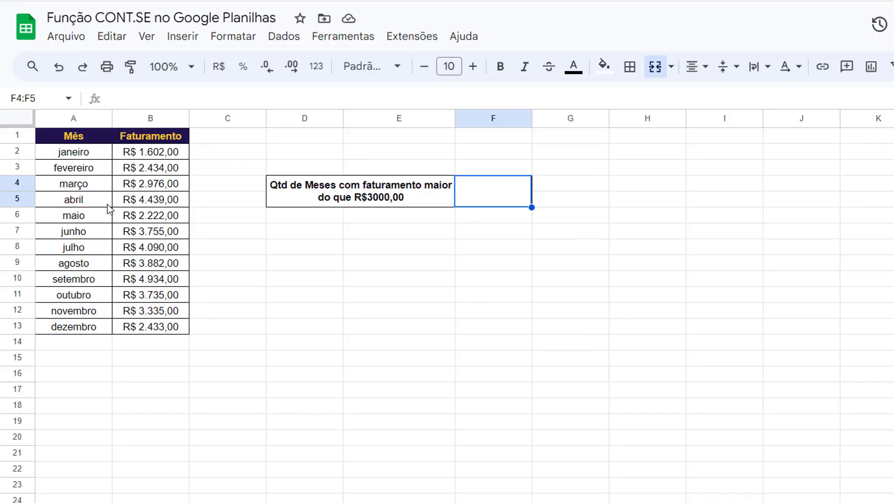
Review the monthly revenue table in A2:B13 and widen column F to make room for the formula in F4.
left_click_drag(71, 154, 162, 332)
left_click(334, 280)
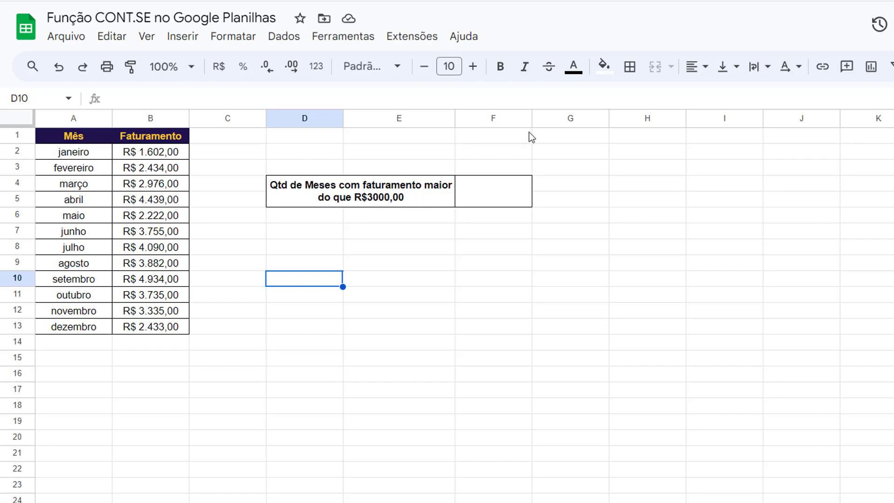
left_click_drag(532, 118, 596, 118)
left_click(543, 197)
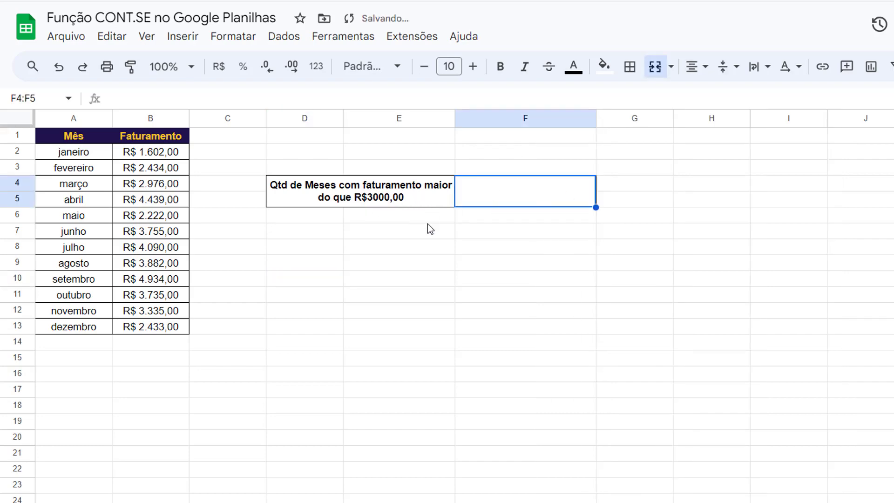
Enter the formula =countif(B2:B13;">3000") in F4 to count the months with revenue above R$3000,00.
double_click(508, 190)
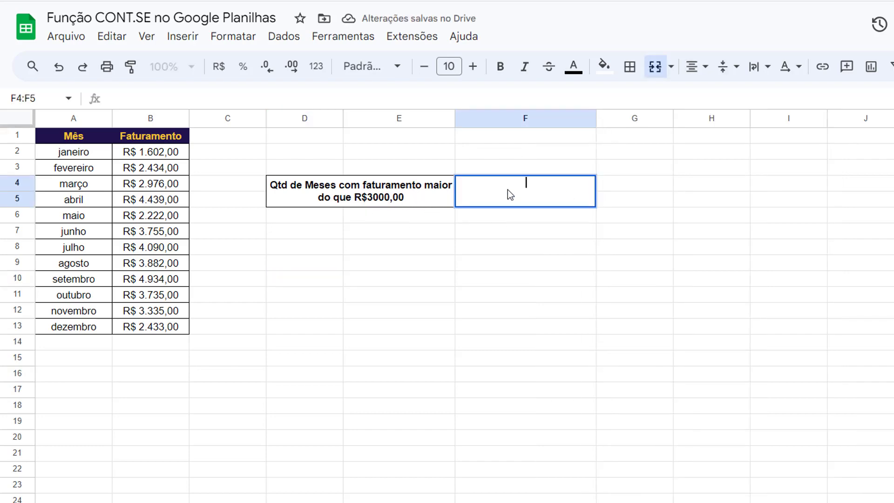
type("=count")
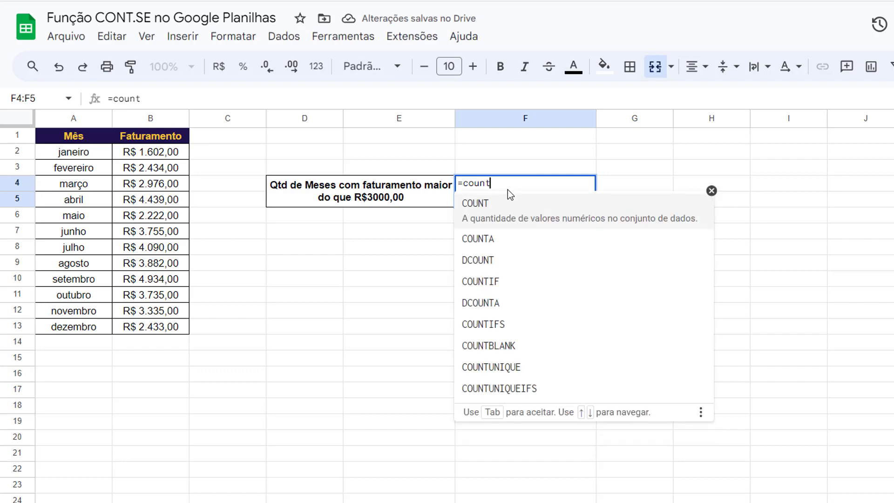
type("if(")
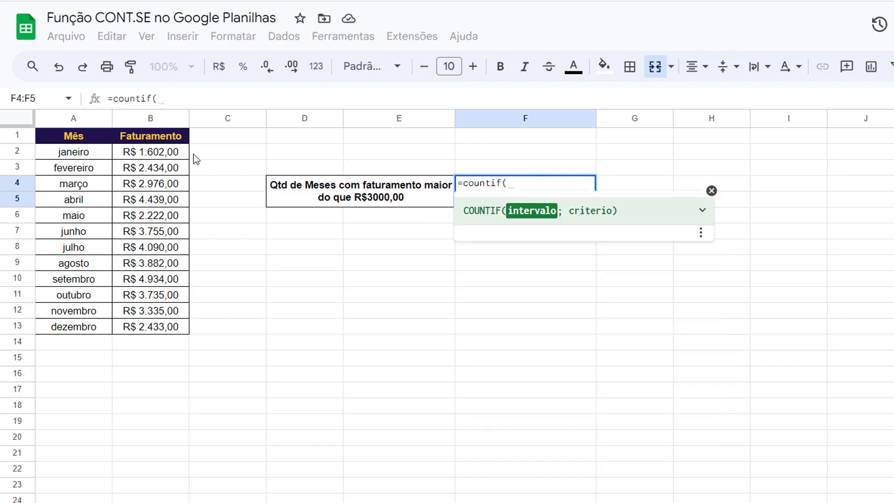
left_click_drag(154, 158, 151, 326)
type(";")
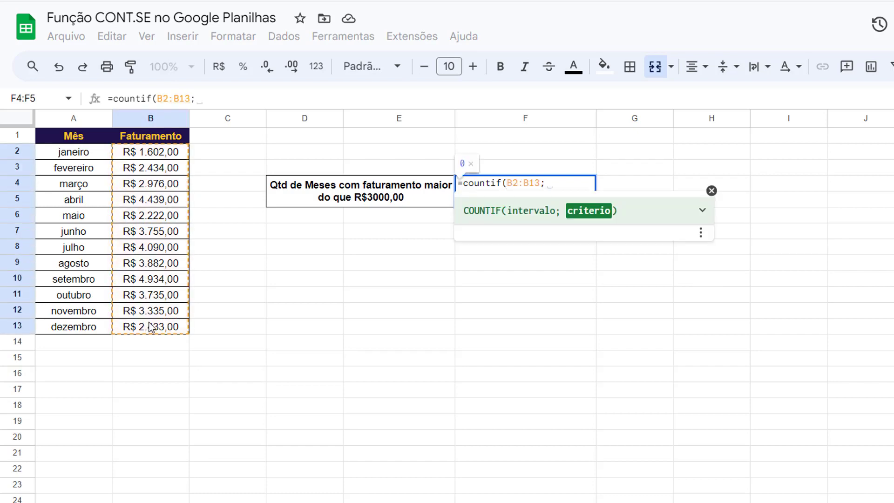
type("\"")
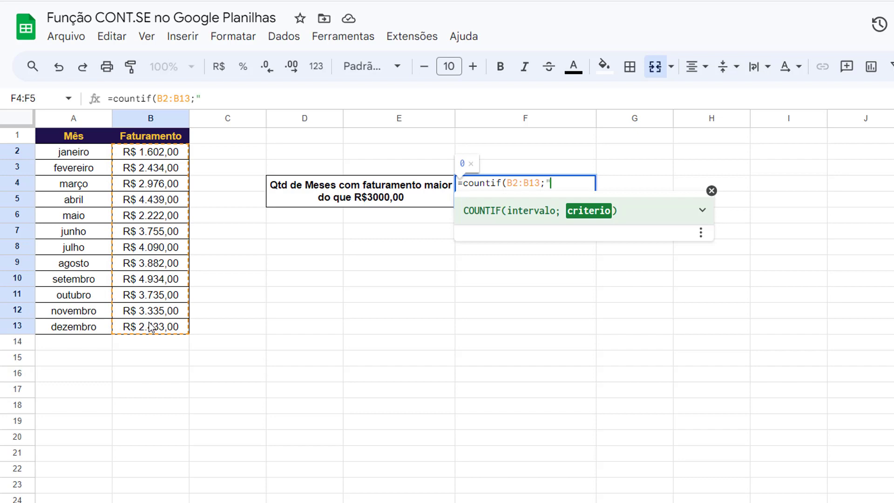
type(">3000")
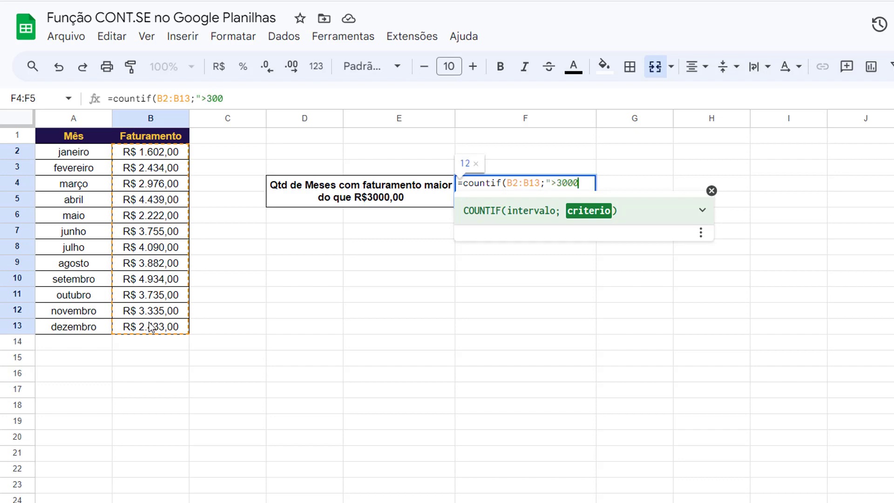
type("\")")
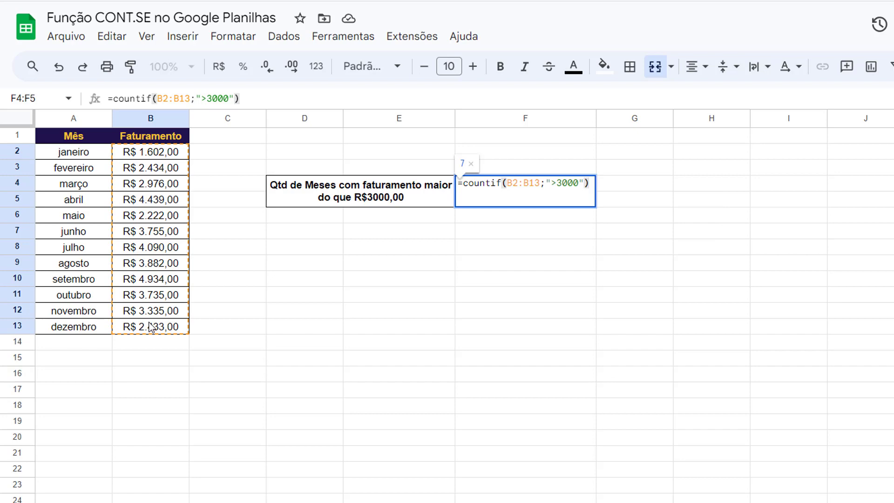
key("Return")
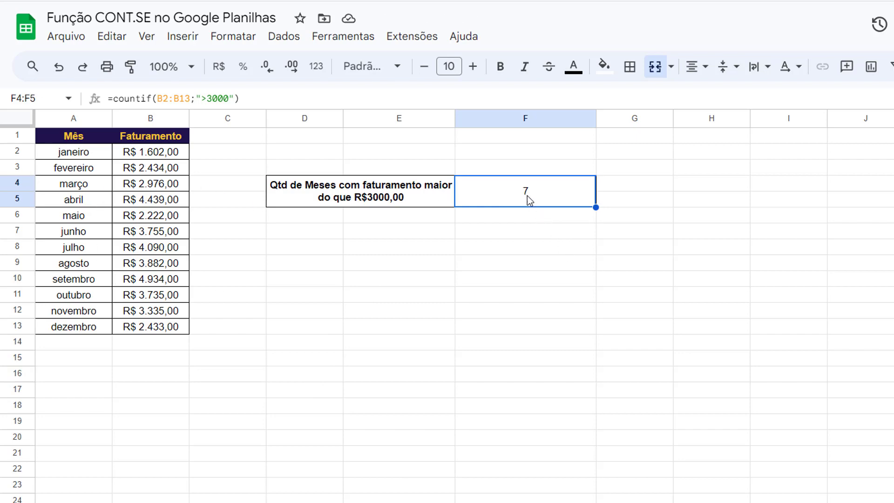
Change the comparison operator in the F4 formula so that the criterion is "<3000".
double_click(542, 198)
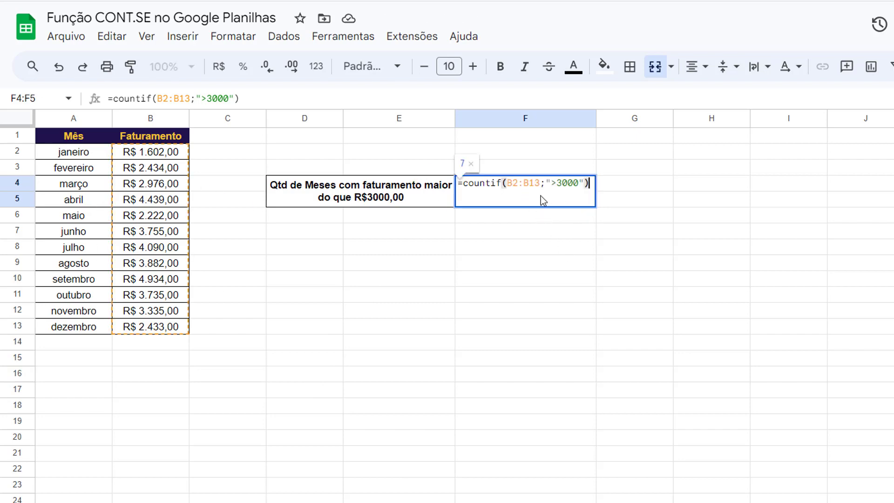
left_click(558, 183)
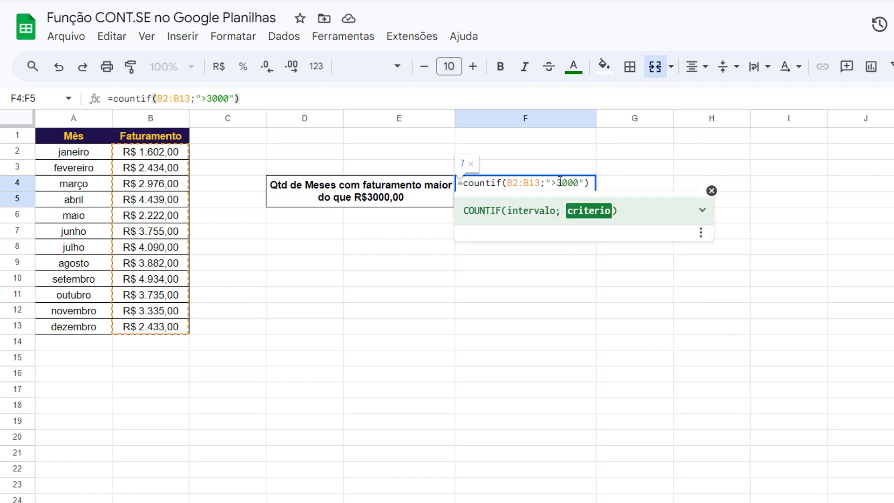
key("BackSpace")
type("<")
key("Return")
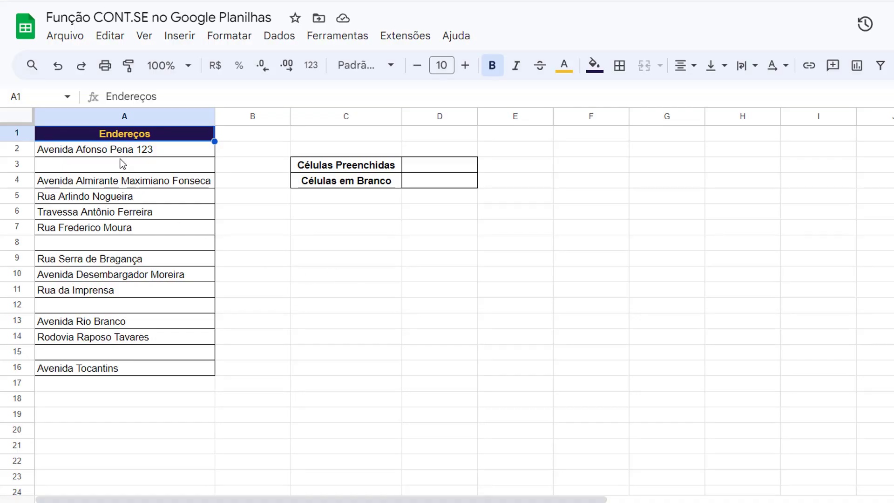
Examine the address list in A2:A16 with its filled and blank cells.
left_click_drag(119, 150, 128, 368)
left_click(296, 352)
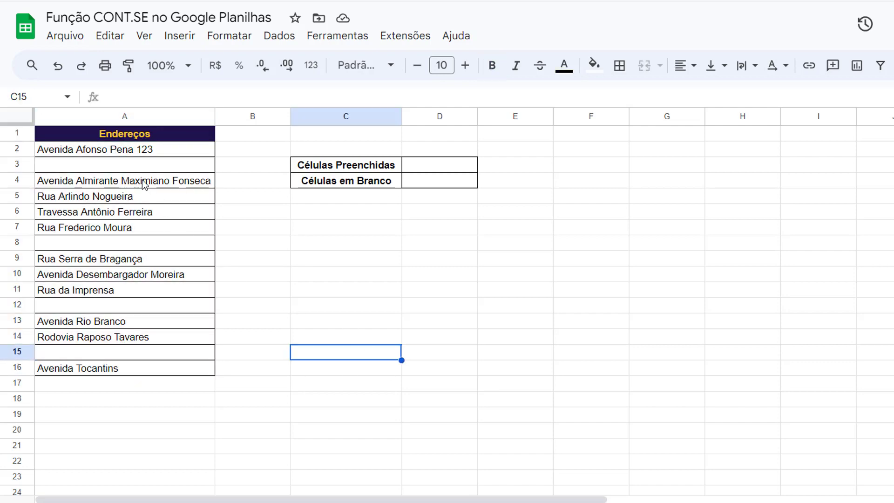
Check the blank cells A3, A8 and A12 in the address list and widen column D to make room for the formulas.
left_click(134, 168)
left_click(134, 241)
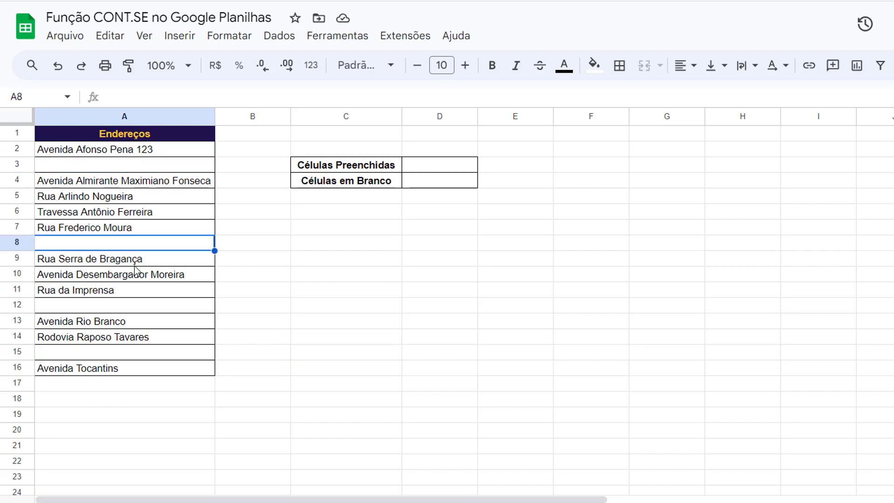
left_click(132, 305)
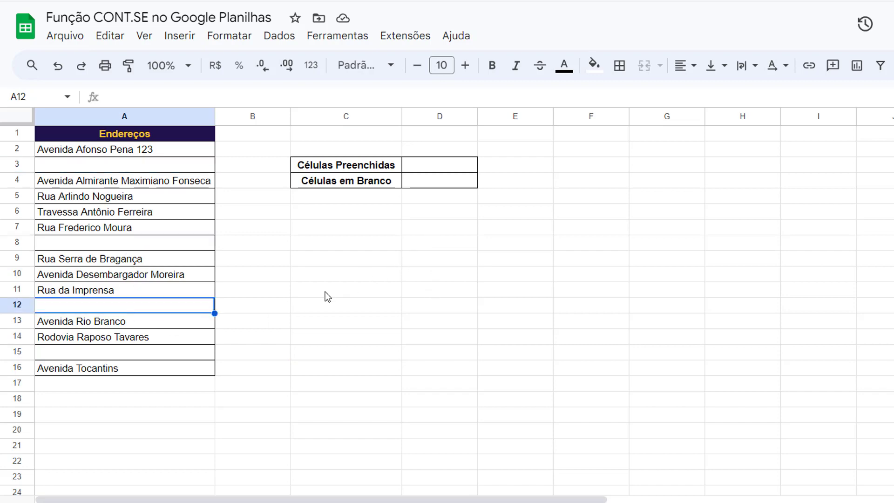
left_click_drag(477, 120, 548, 123)
left_click(360, 165)
left_click(431, 171)
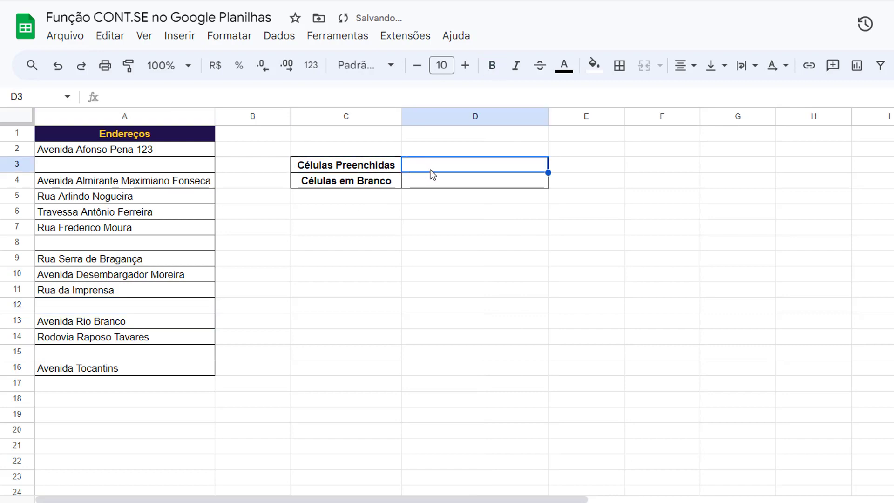
Enter the formula =COUNTIF(A2:A16;"<>") in D3 to count the filled address cells.
double_click(443, 166)
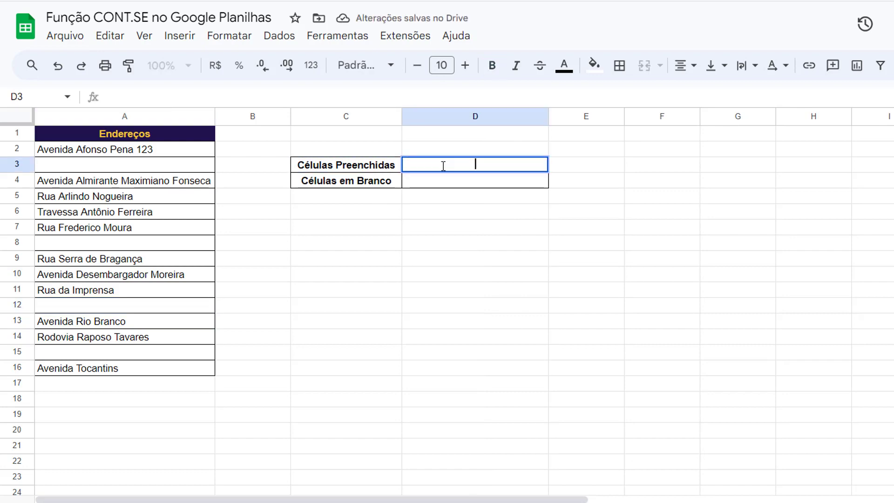
type("=CO")
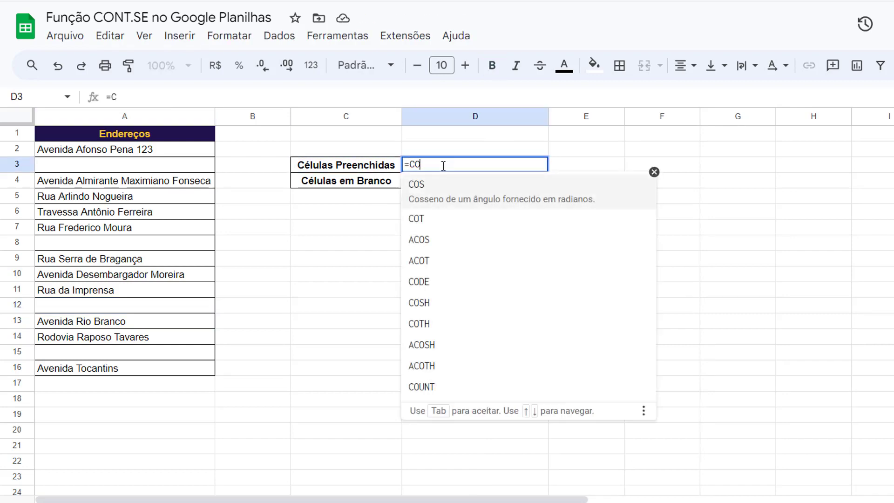
type("UNTIF(")
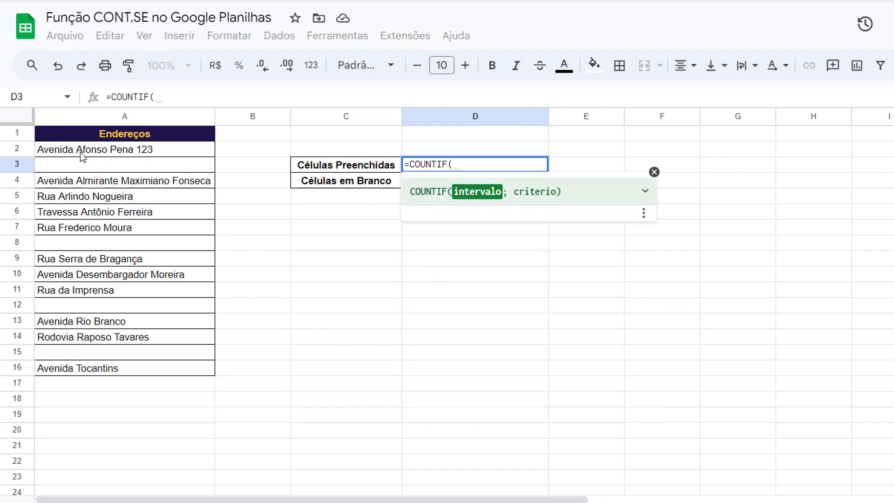
left_click_drag(80, 152, 92, 371)
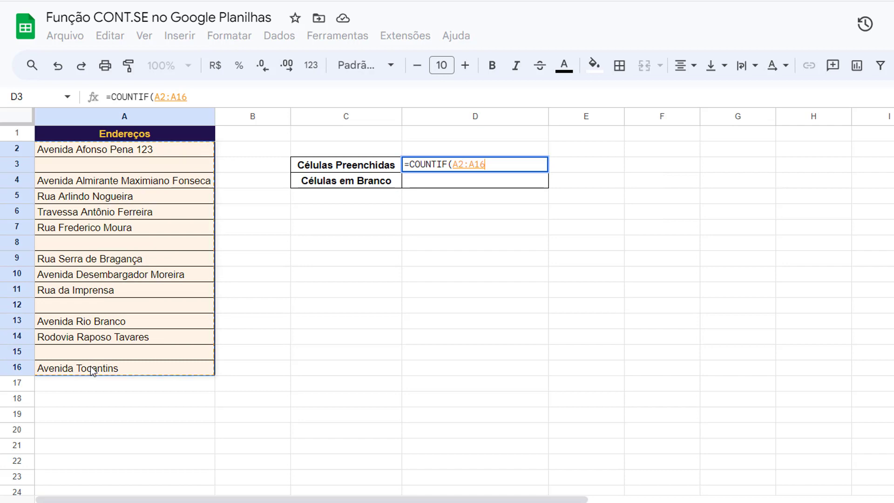
type(";")
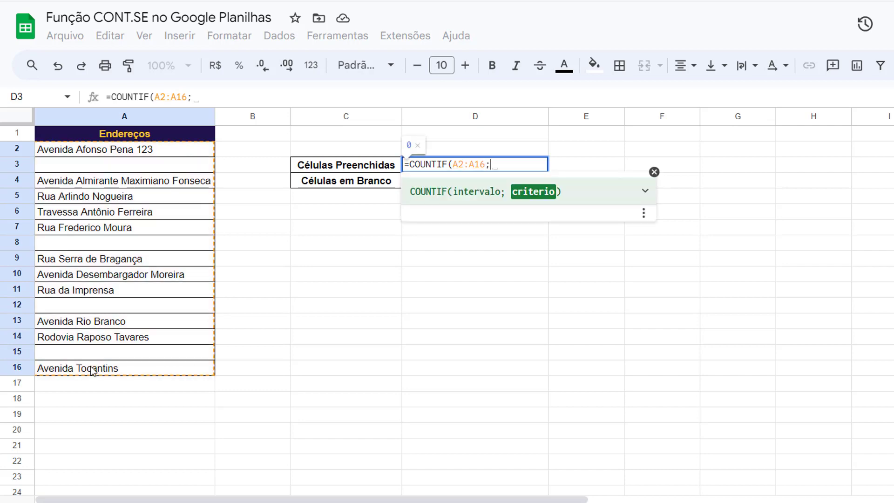
type("\"")
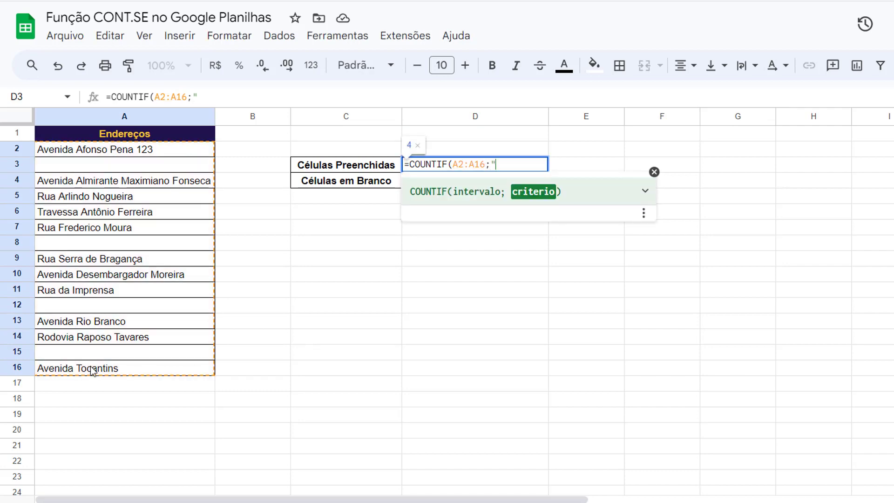
type("<>")
type(")")
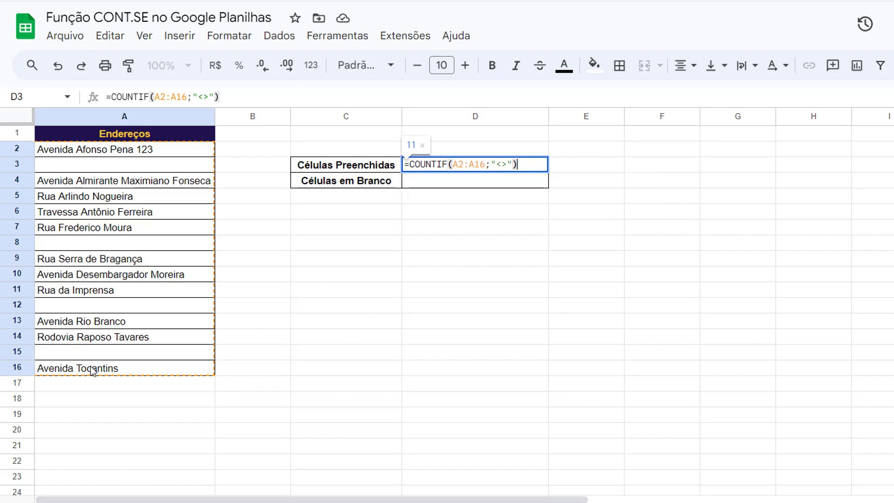
key("Return")
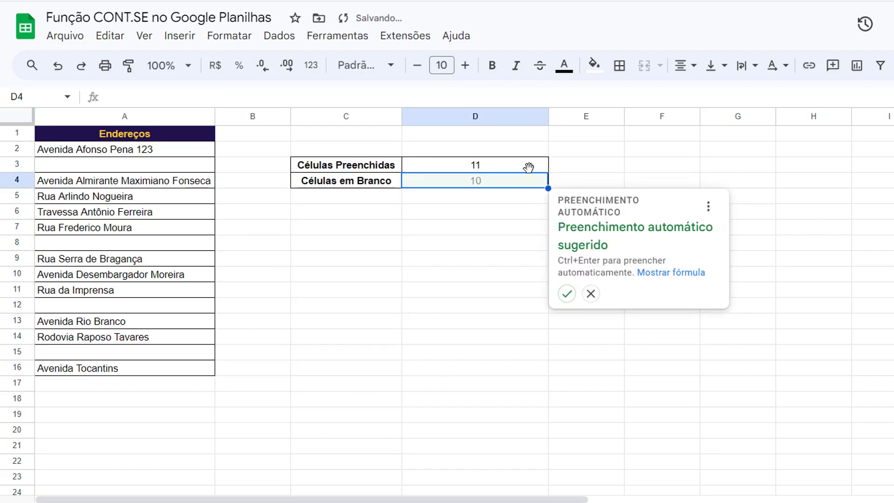
left_click(487, 165)
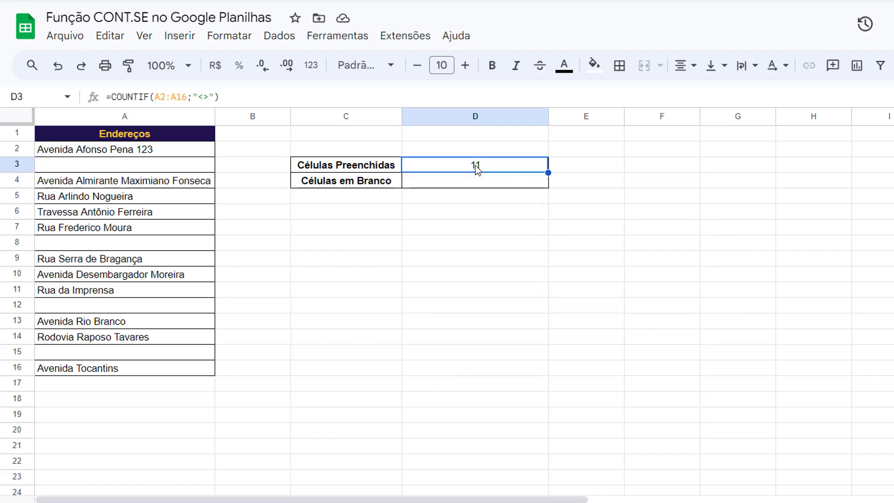
Enter the formula =COUNTIF(A2:A16;"") in D4 to count the blank address cells.
left_click(483, 185)
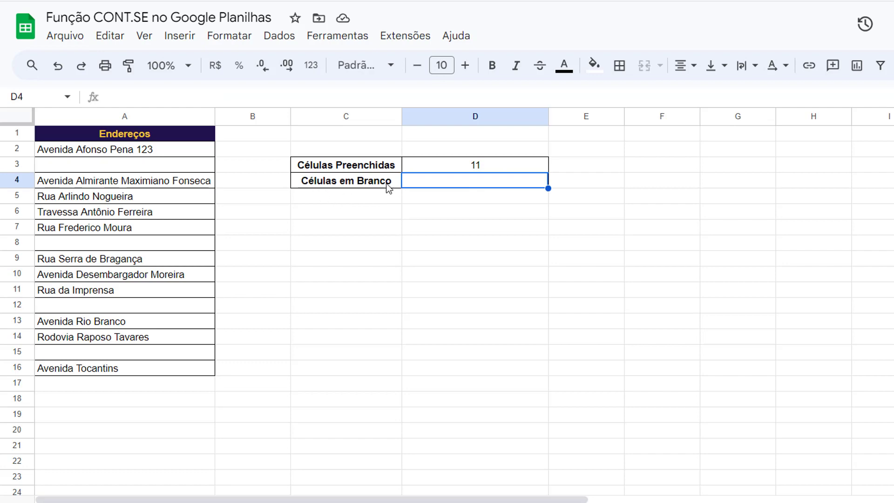
double_click(475, 180)
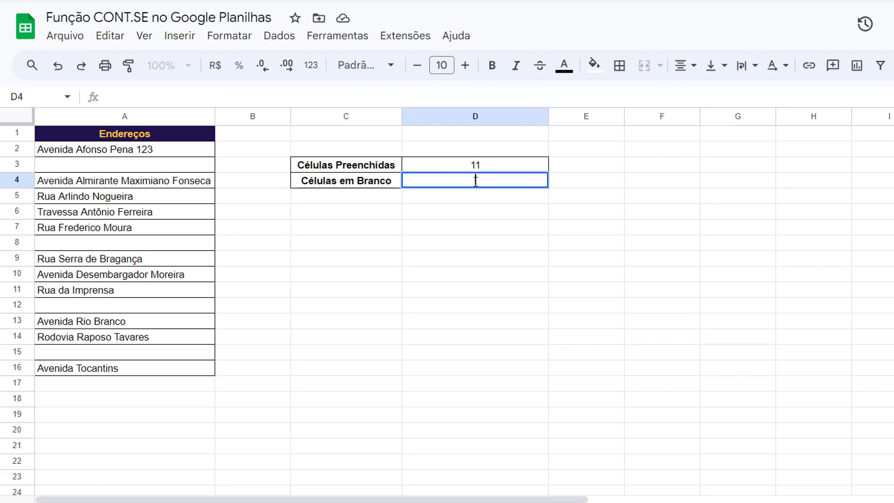
type("=CO")
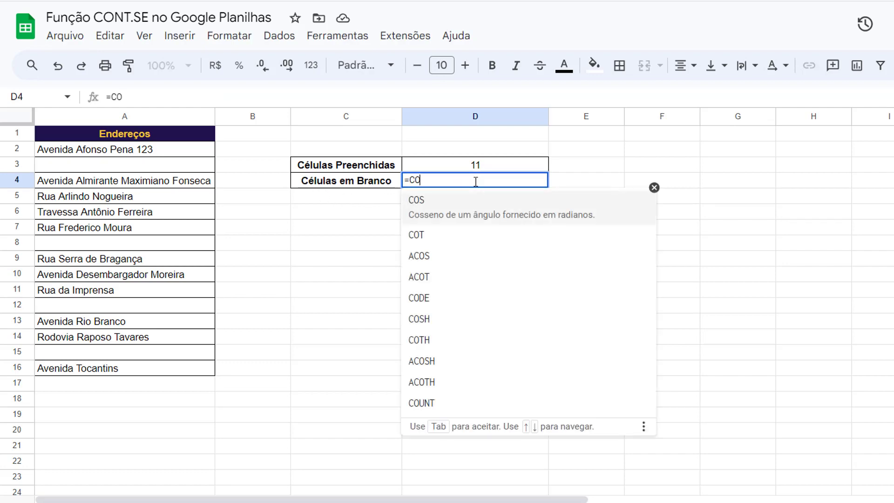
type("UNTIF(")
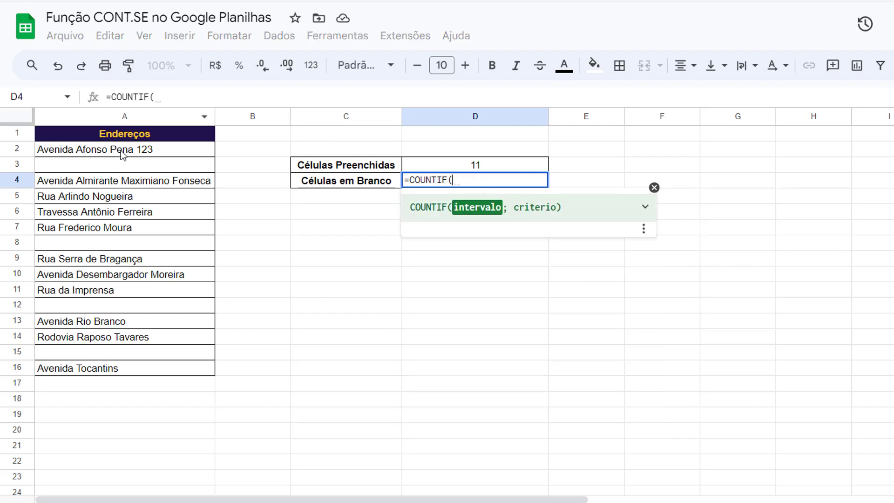
left_click_drag(140, 149, 148, 376)
type(";")
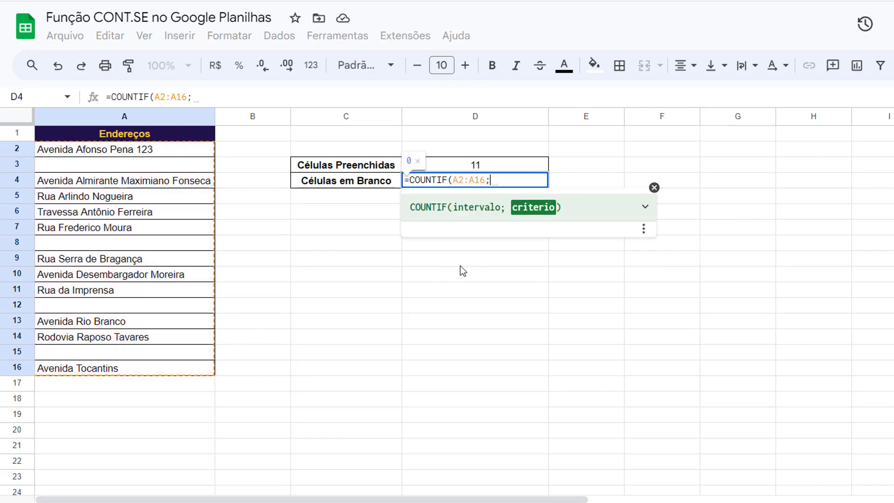
type("\"\"")
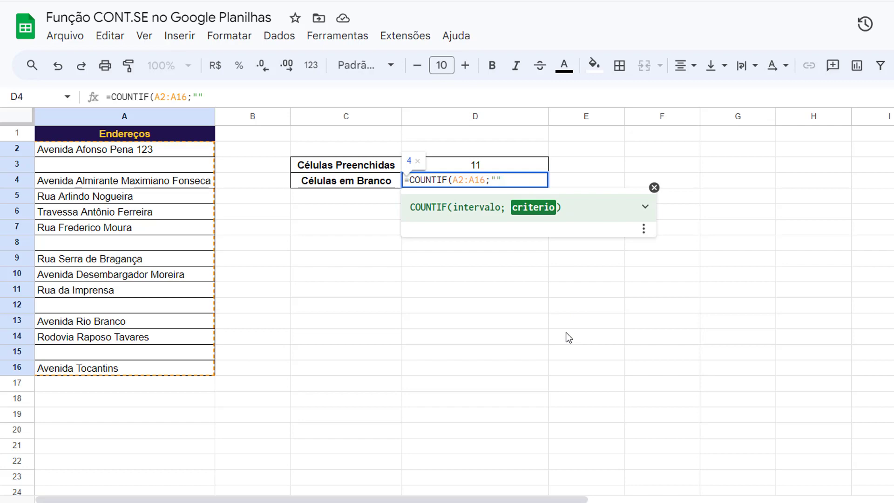
type(")")
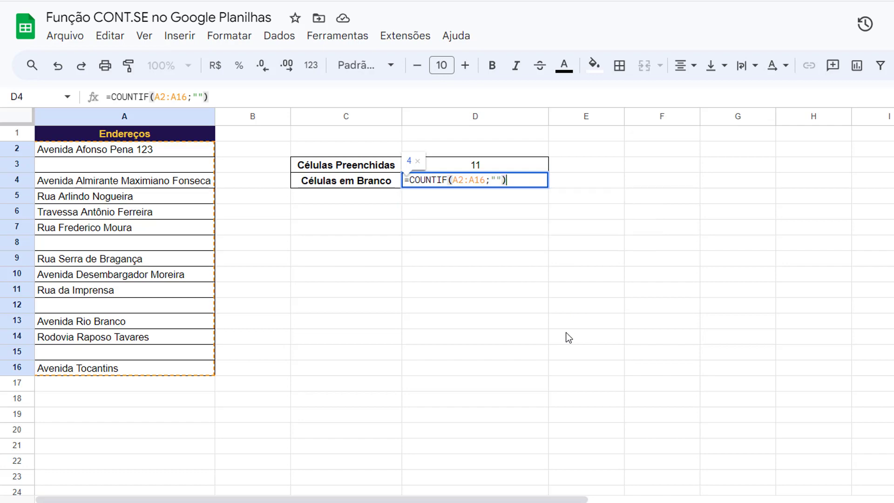
key("Return")
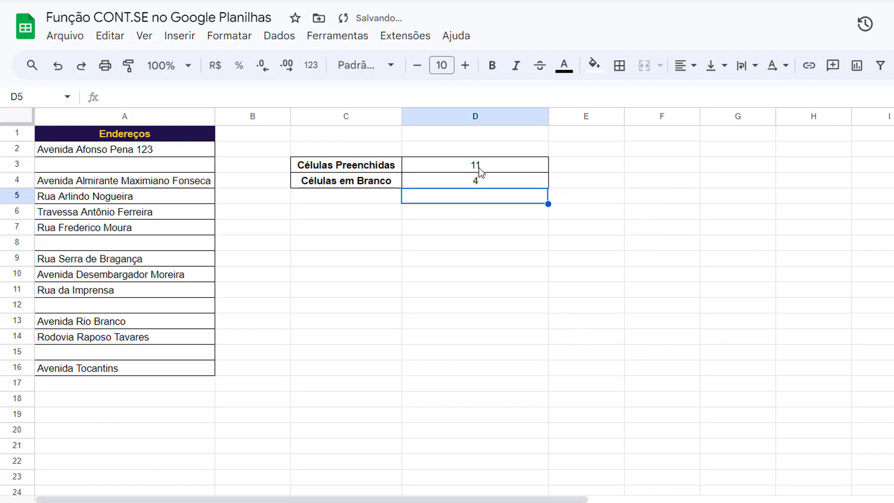
Check the D4 count against the blank cells A3, A8, A12 and A15 in the address list.
left_click(450, 184)
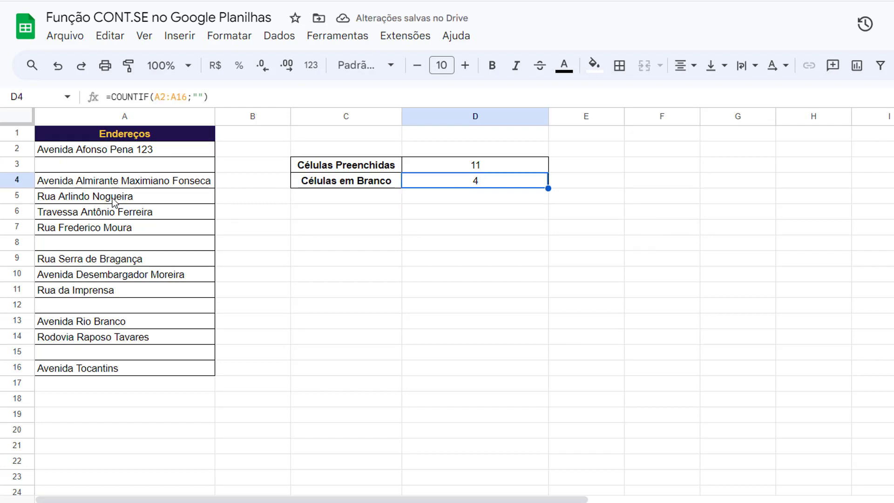
left_click(80, 165)
left_click(61, 243)
left_click(50, 300)
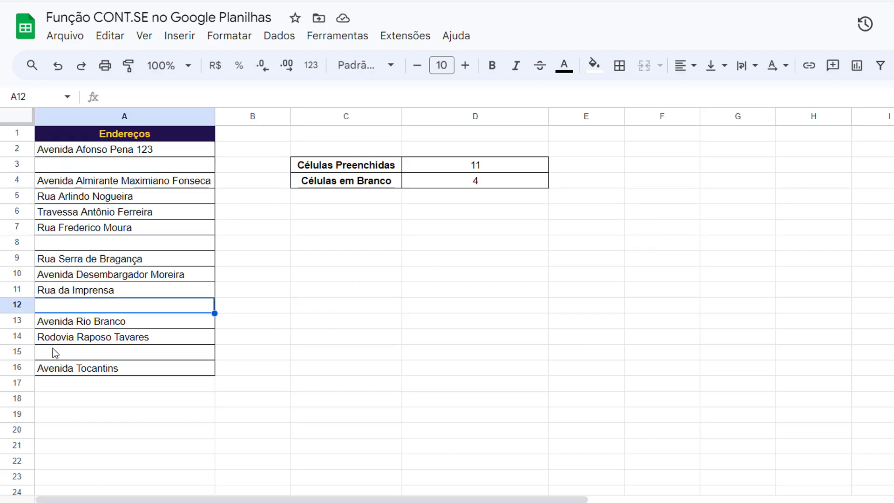
left_click(54, 353)
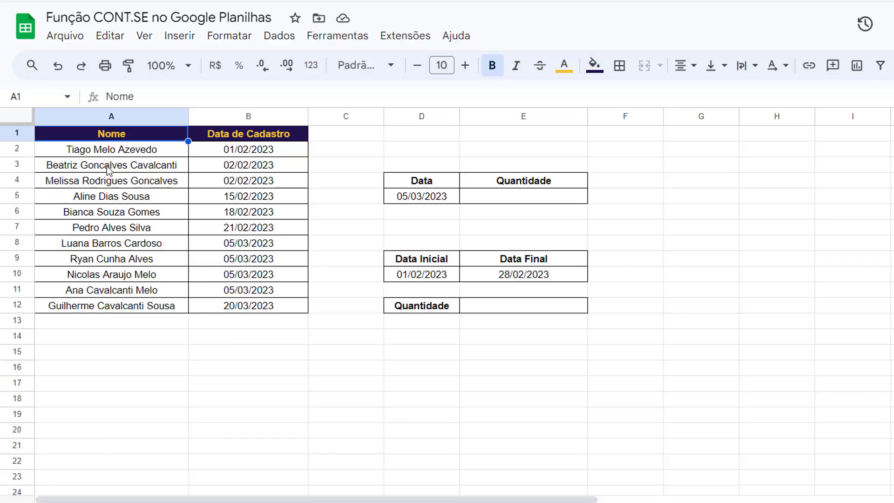
Examine the names and their registration dates in the table A2:B12.
left_click_drag(96, 150, 260, 308)
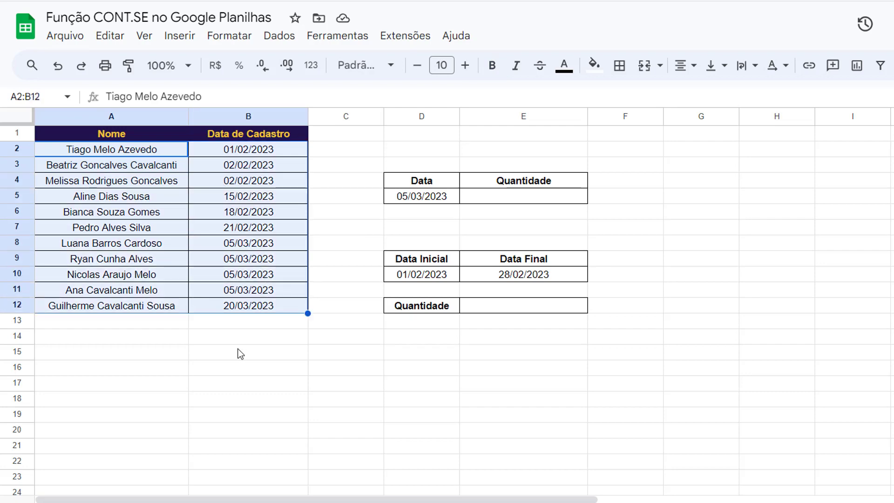
left_click(239, 351)
left_click_drag(130, 136, 163, 147)
left_click(219, 151)
left_click(146, 165)
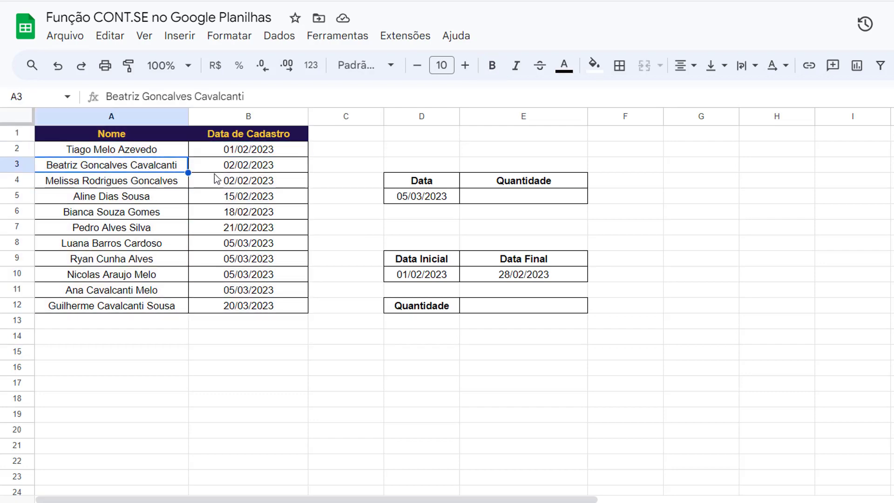
left_click(226, 170)
left_click(166, 180)
left_click(224, 180)
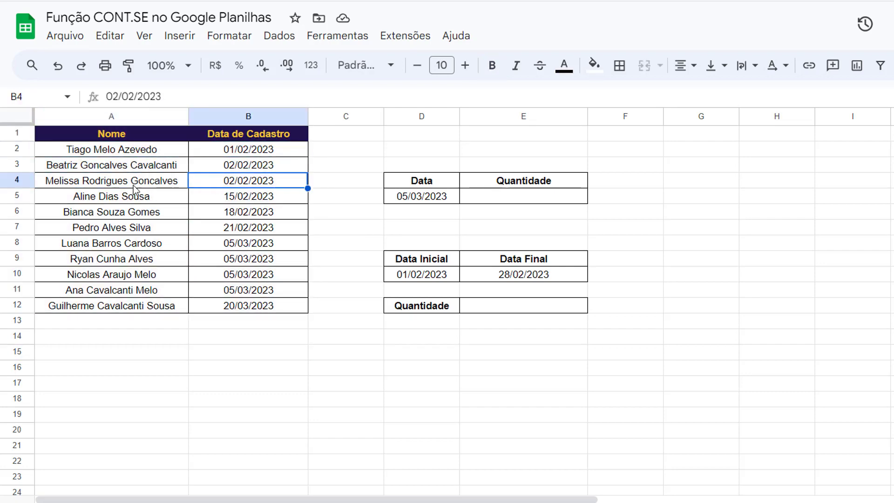
left_click(136, 194)
left_click(224, 197)
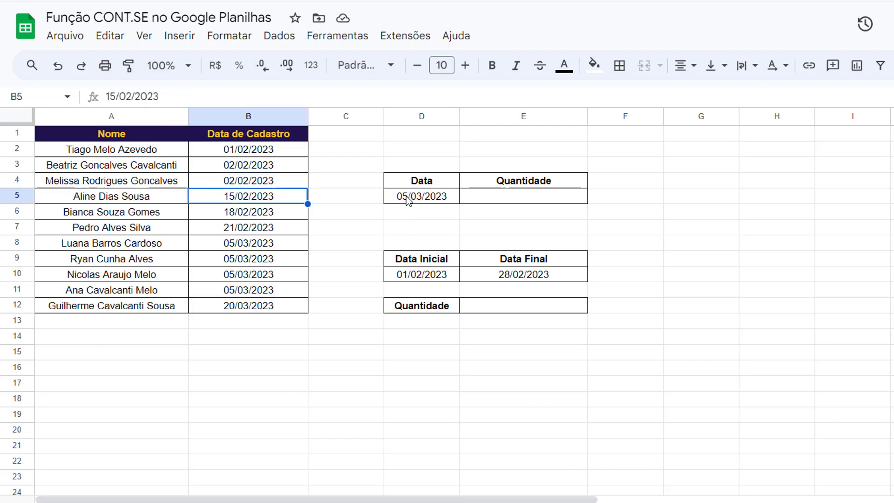
Review the date criterion in D5 and its Quantidade cell E5, and widen column E to make room for the formula.
left_click(407, 199)
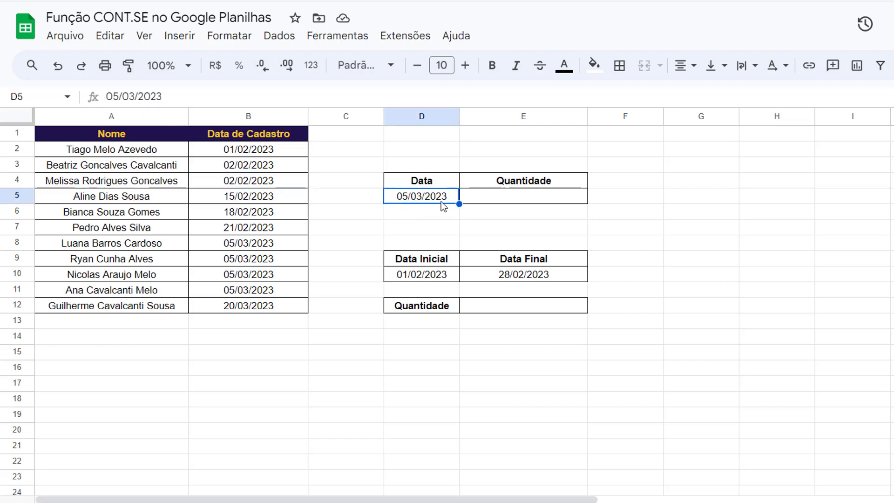
left_click(495, 197)
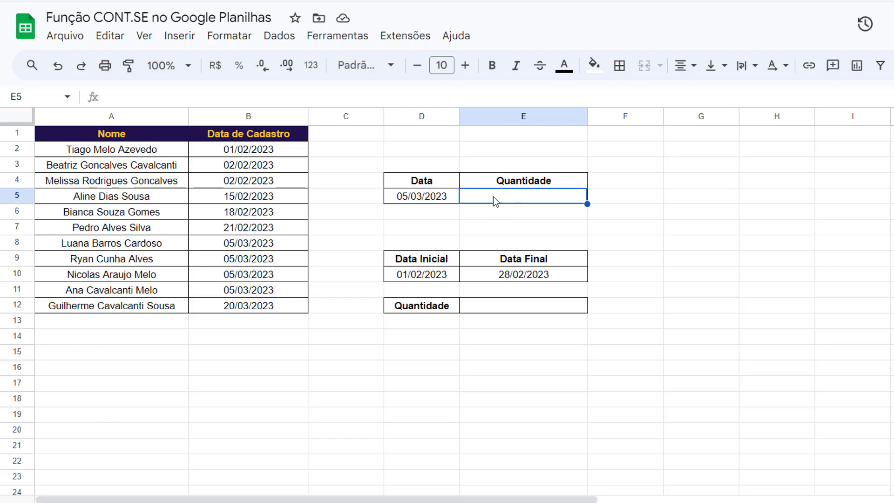
left_click(449, 196)
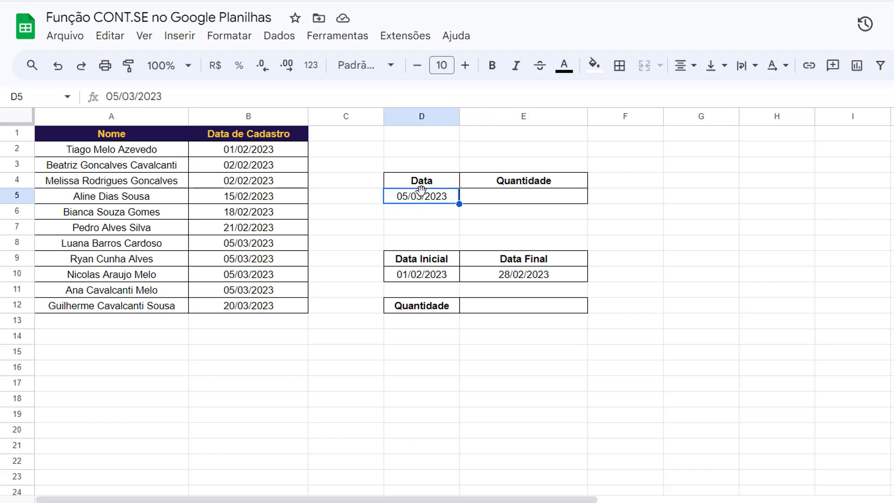
left_click_drag(588, 117, 624, 117)
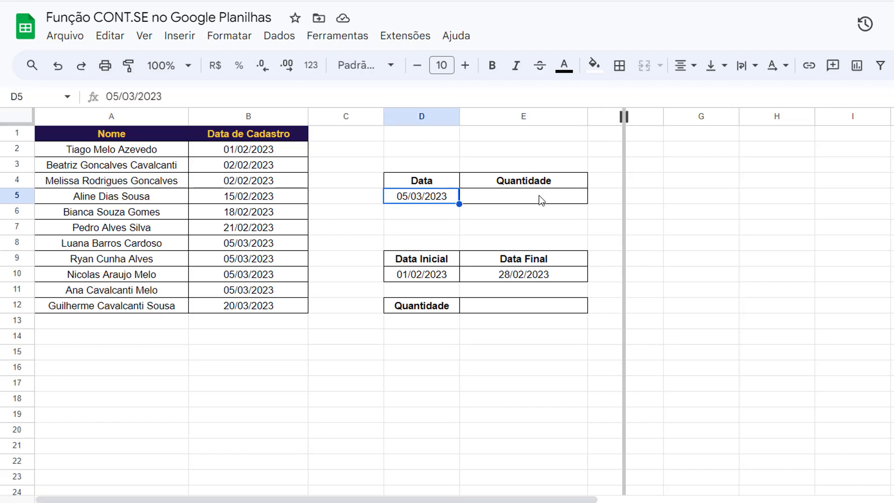
Enter the formula =COUNTIF(B2:B12;D5) in E5 to count the registrations made on the date in D5.
double_click(540, 199)
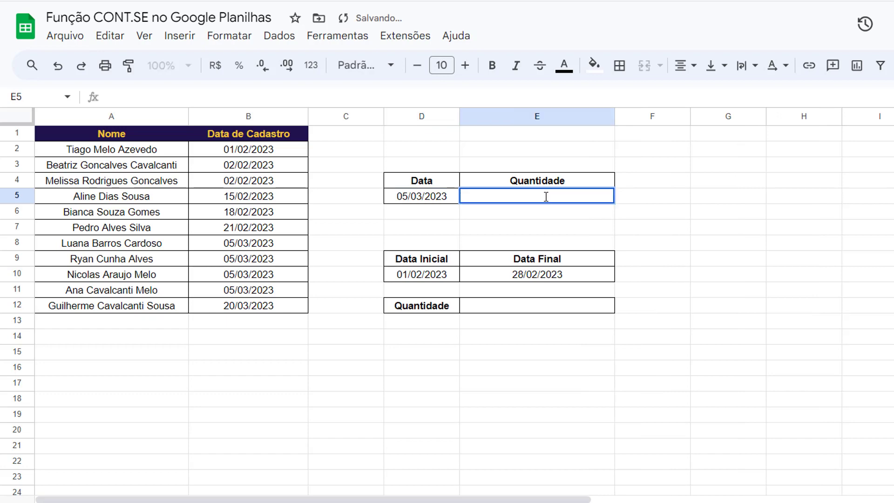
type("=COUNTIF")
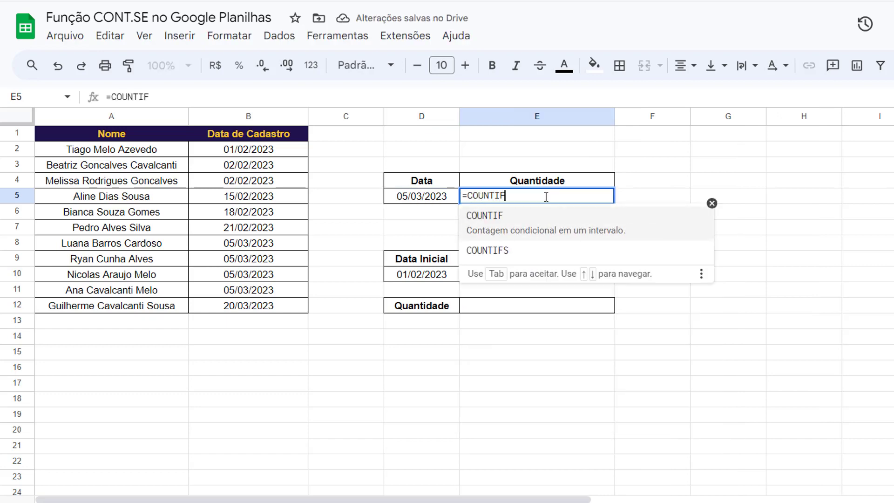
type("(")
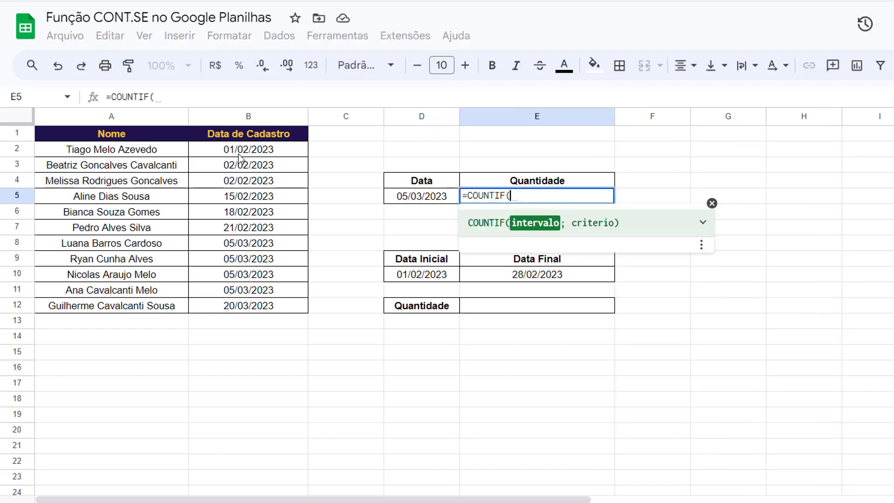
left_click_drag(238, 154, 242, 307)
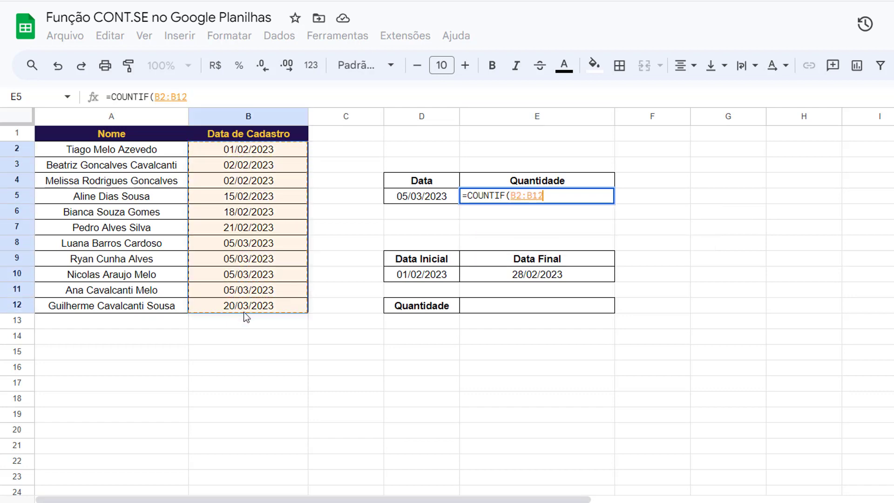
type(";")
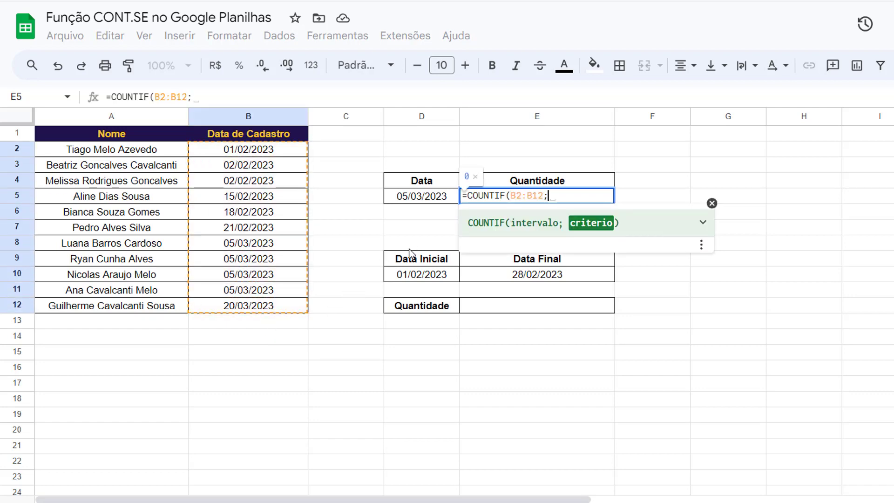
left_click(413, 200)
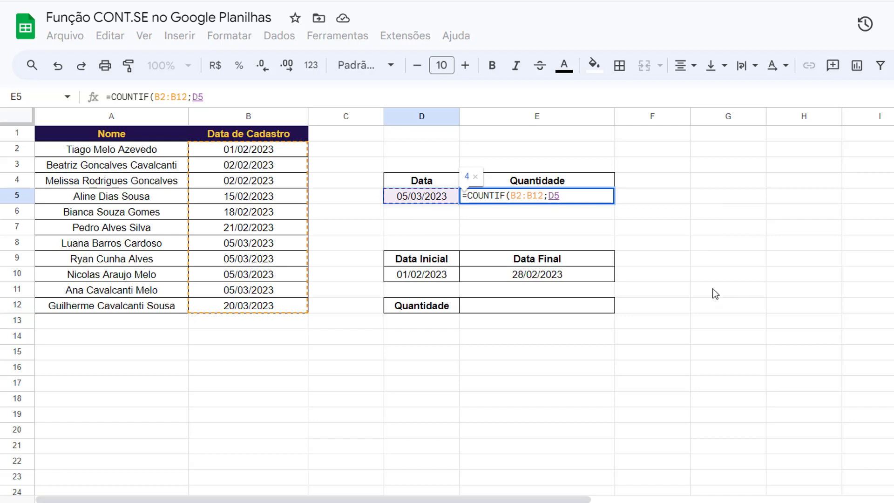
type(")")
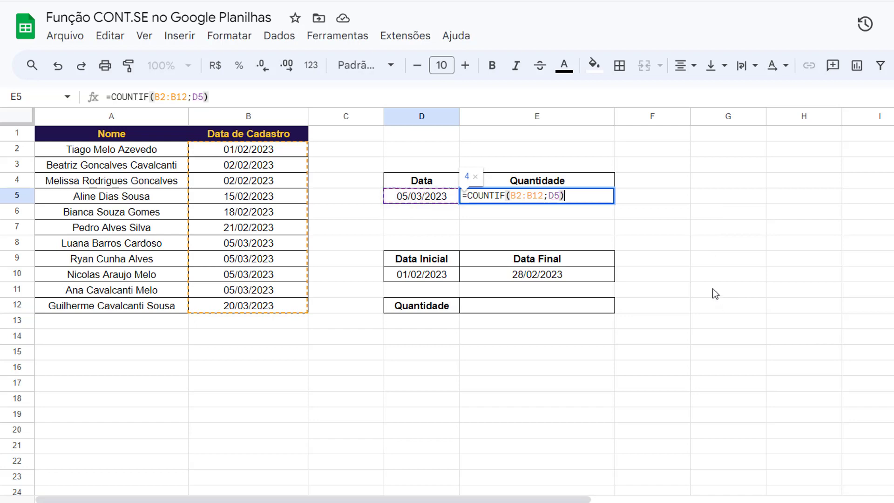
key("Return")
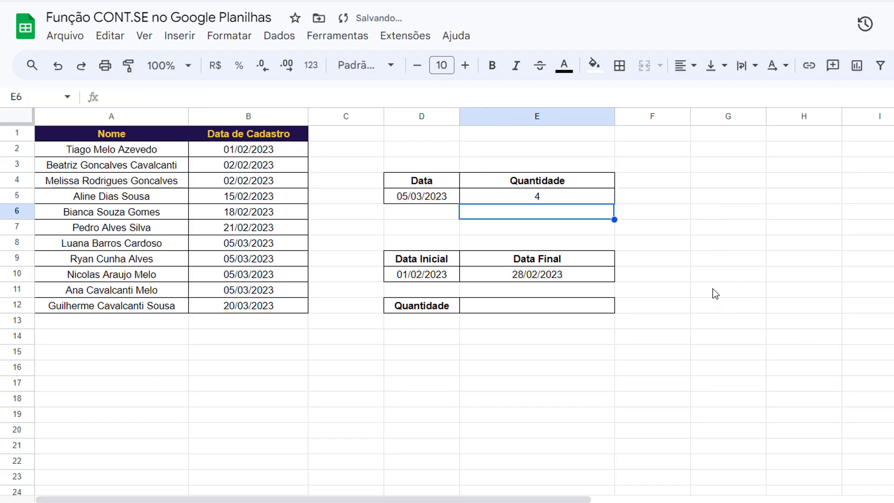
Change the E5 formula to =COUNTIF(B2:B12;"<"&D5) so it counts registrations before the date in D5.
left_click(435, 199)
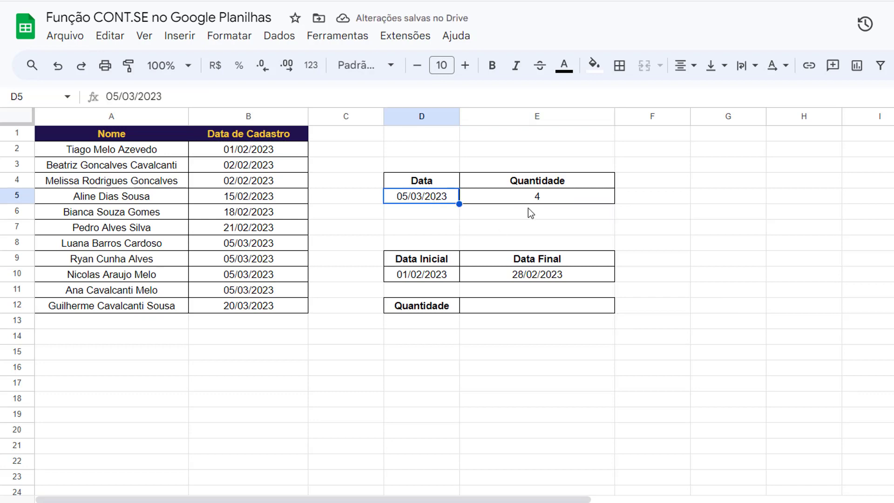
left_click(487, 197)
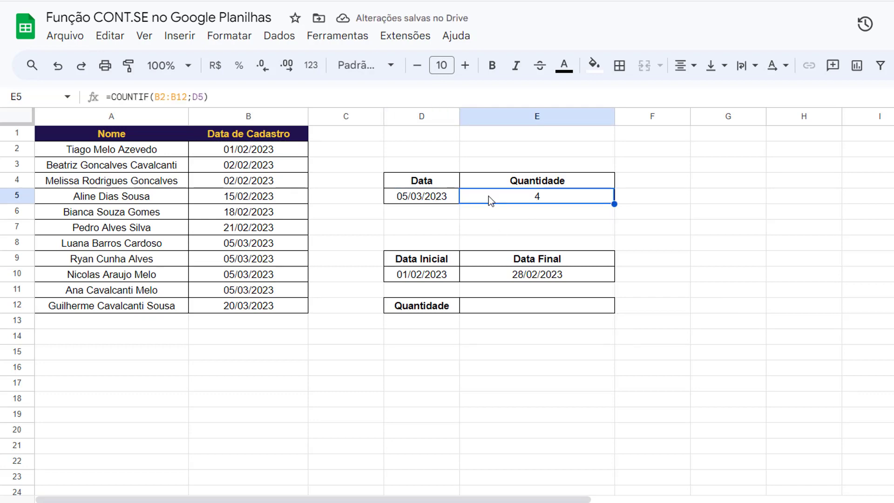
left_click(445, 199)
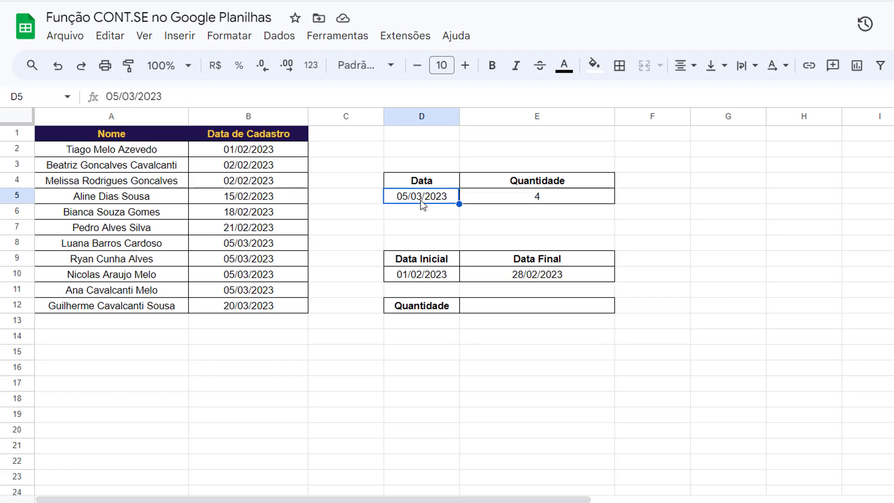
left_click(569, 202)
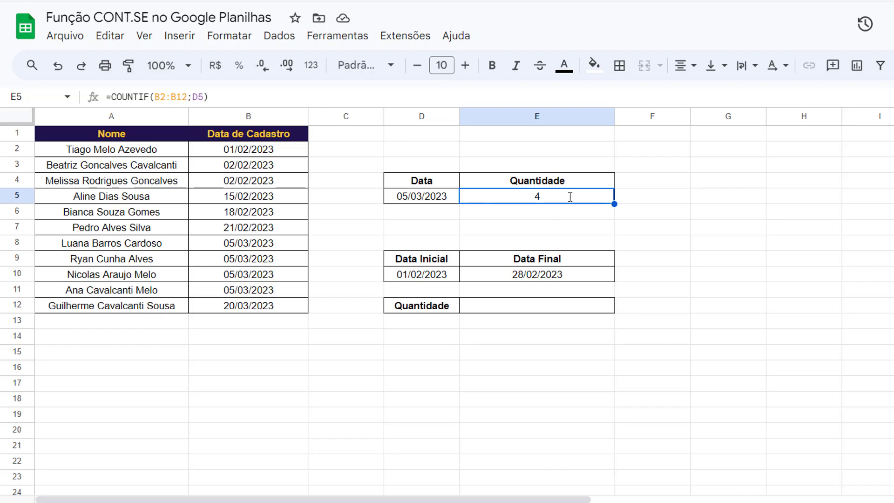
double_click(562, 197)
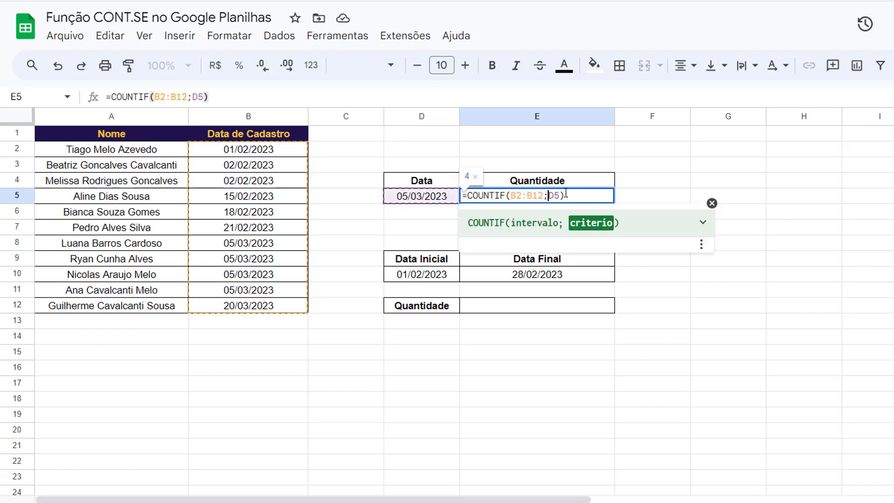
type("\"<")
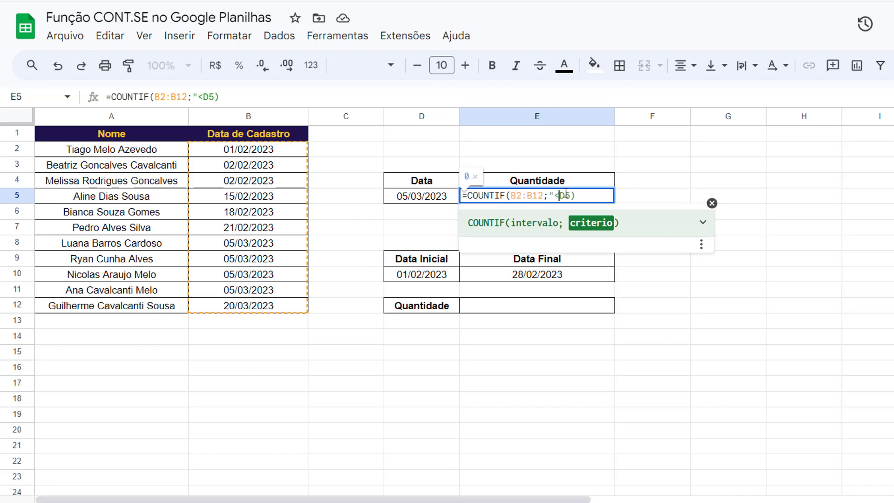
type("\"")
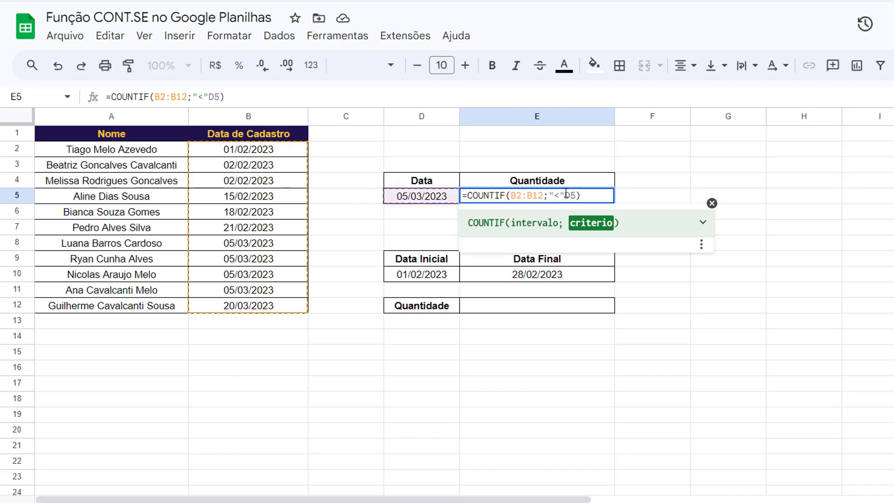
type("&")
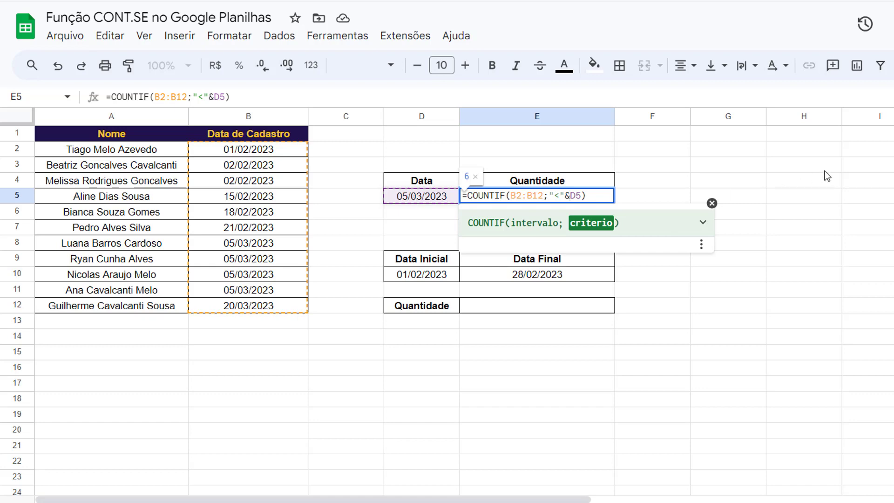
key("Return")
key("Up")
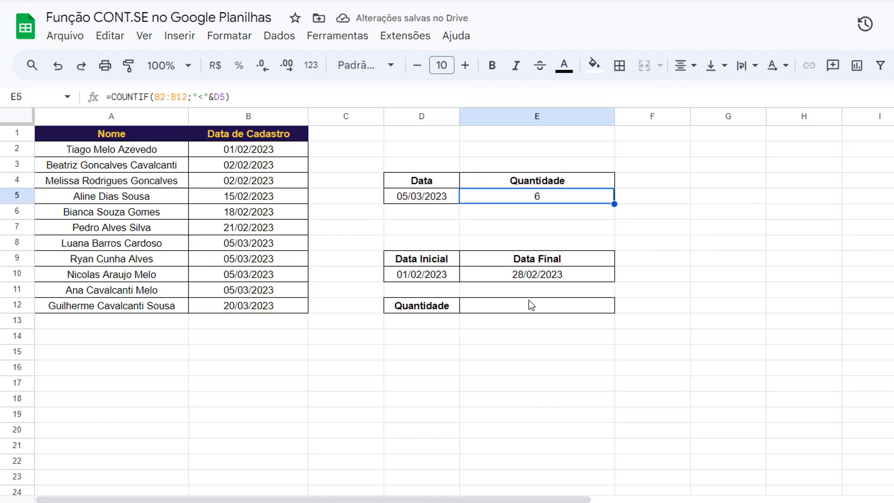
Review the Data Inicial and Data Final criteria in D10 and E10 and the Quantidade cell E12 for the date-range count.
left_click(424, 279)
left_click(489, 279)
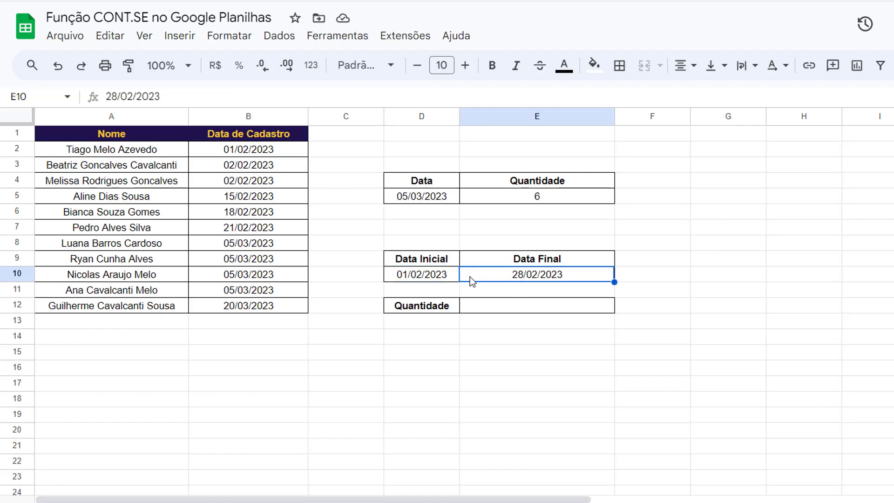
left_click(439, 278)
left_click(488, 277)
left_click(435, 275)
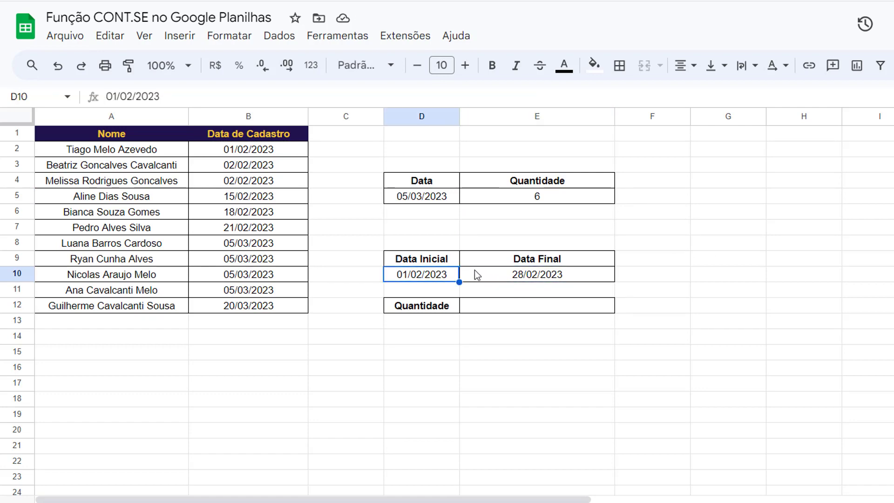
left_click(474, 273)
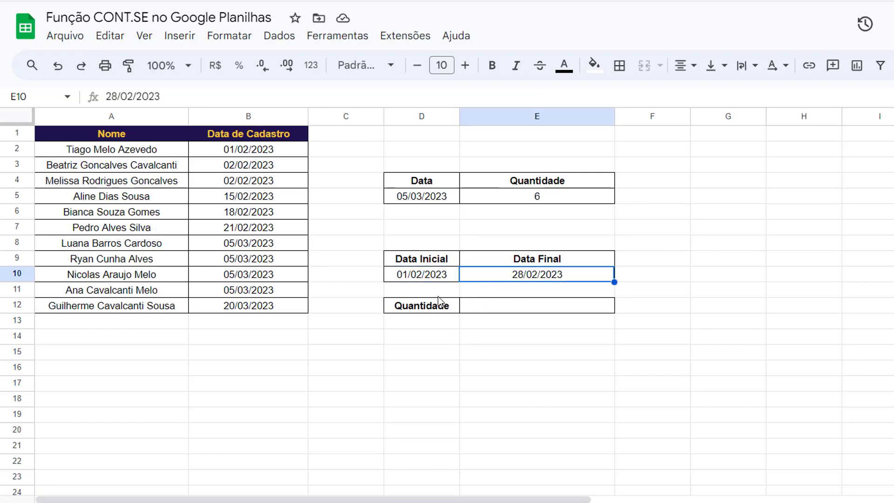
left_click(444, 305)
left_click(479, 307)
left_click(443, 279)
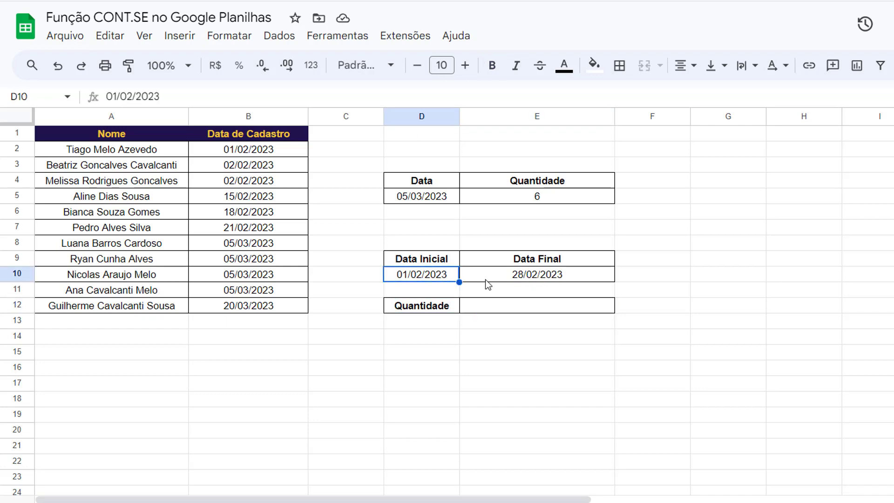
left_click(464, 279)
left_click(454, 280)
left_click(468, 279)
Begin the date-range formula in E12 with =COUNTIF(B2:B12;"<"&E10) to count registrations before the final date.
left_click(503, 306)
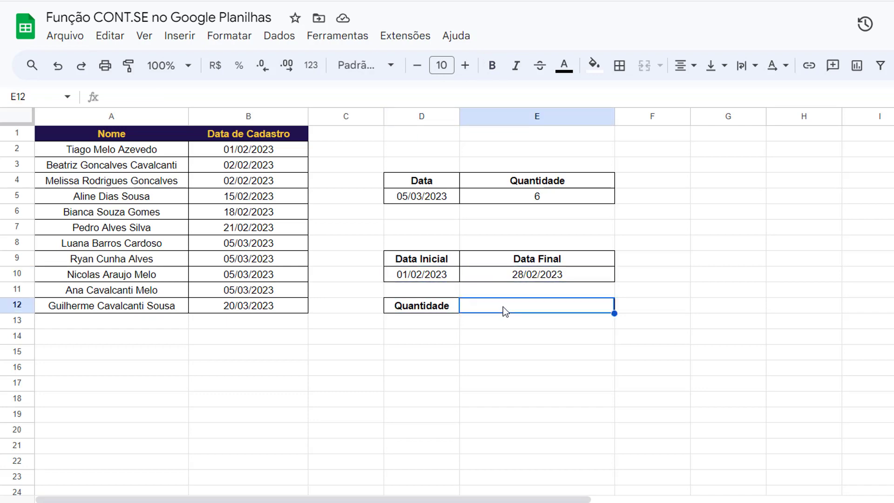
double_click(502, 307)
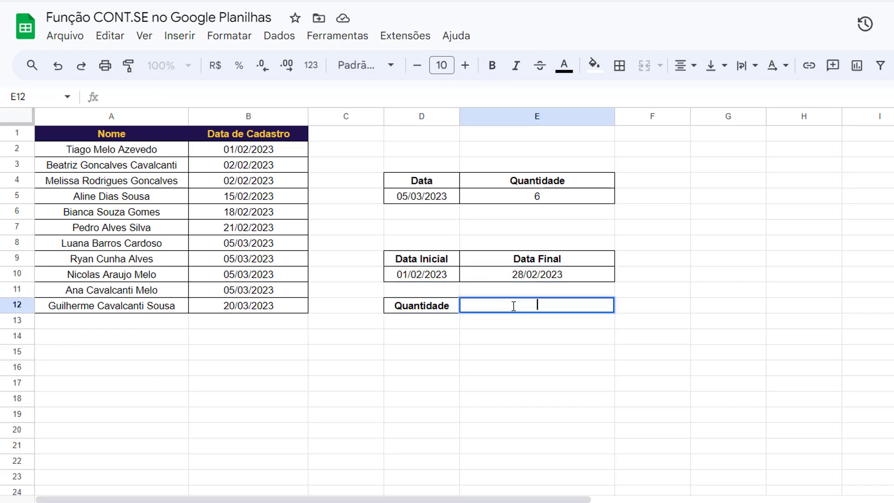
type("=COUNT")
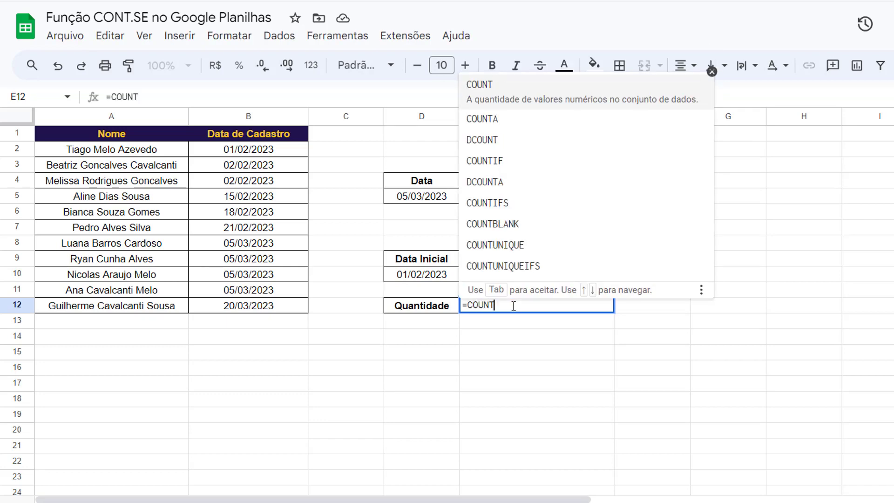
type("IF(")
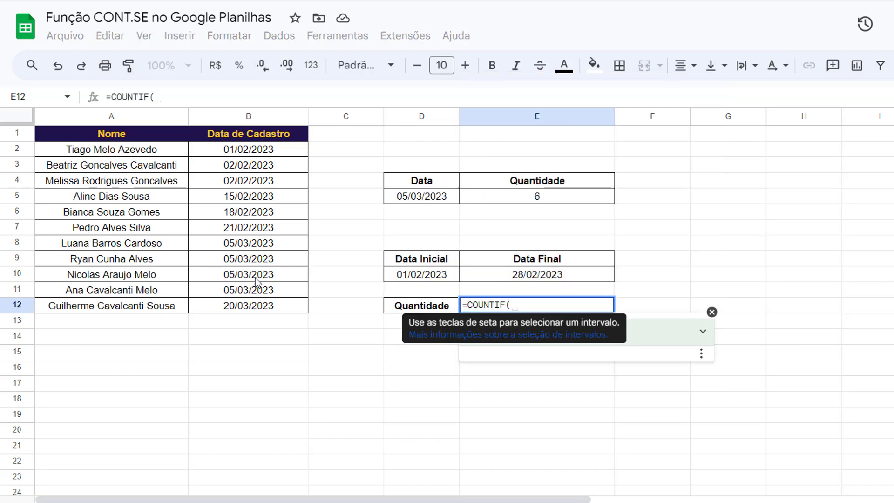
left_click_drag(211, 151, 237, 312)
type(";")
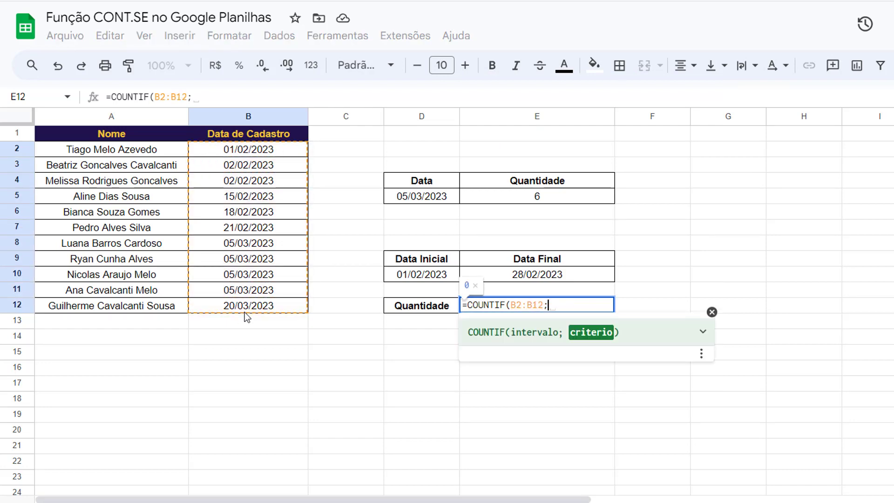
type("\"")
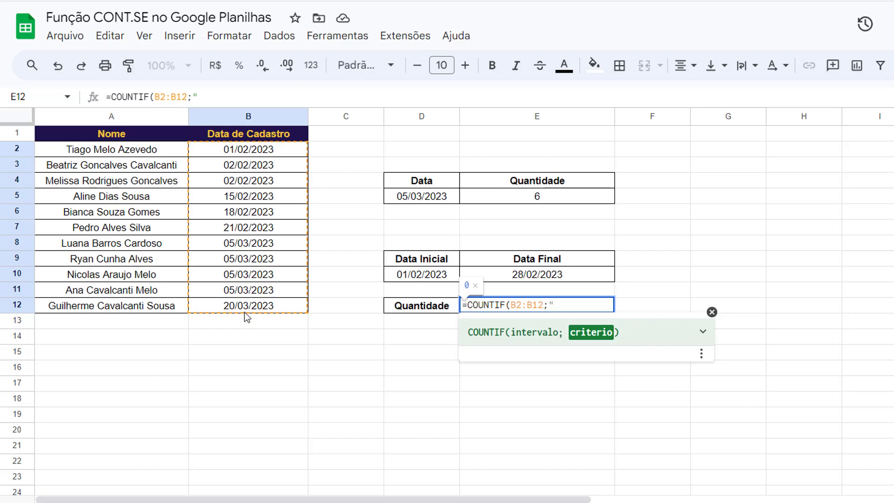
type("<\"&")
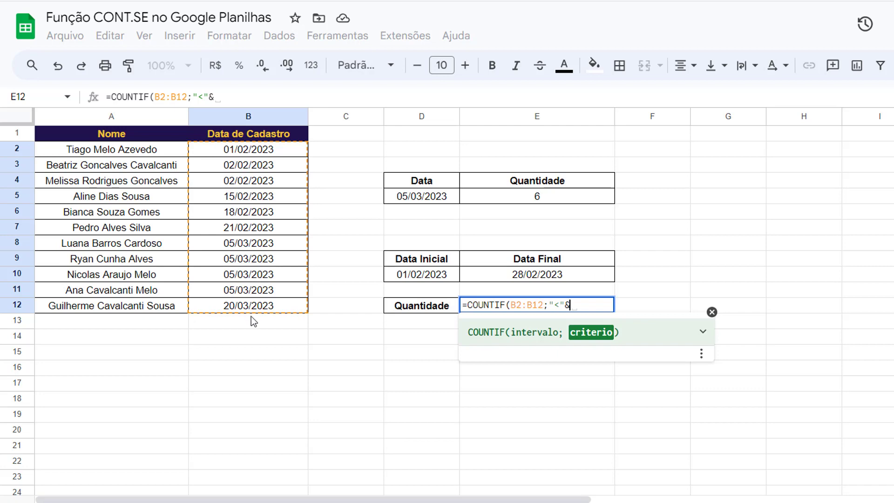
left_click(522, 278)
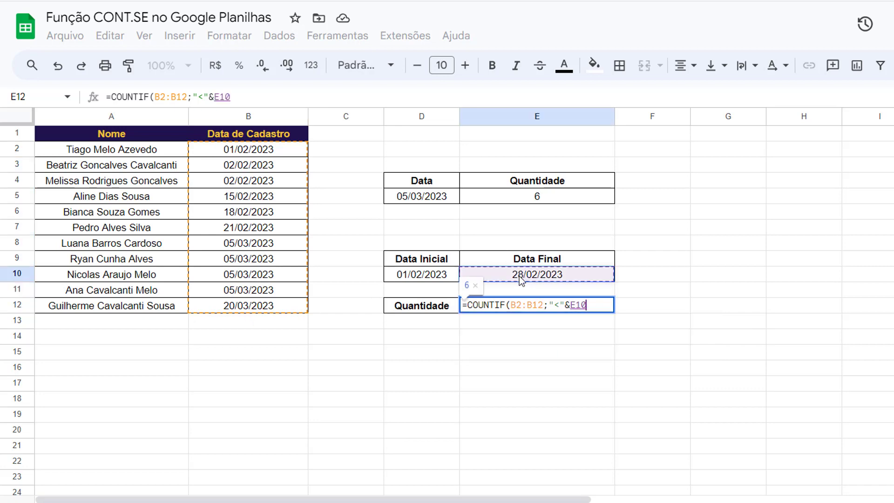
type(")")
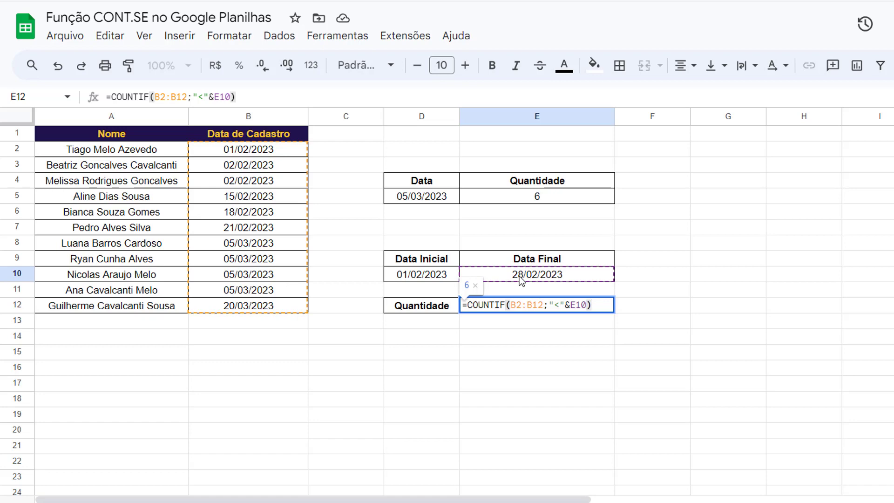
Complete the E12 formula by subtracting COUNTIF(B2:B12;"<"&D10), so it counts only registrations within the date range.
type("-COUNTIG")
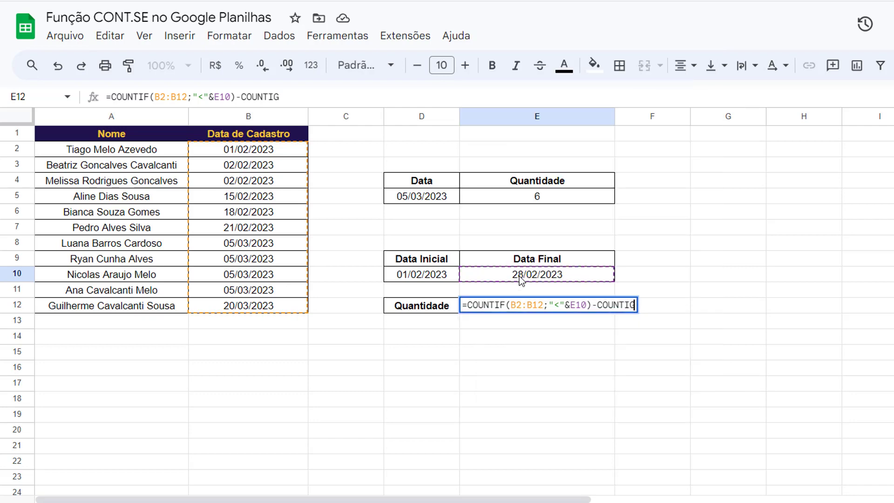
key("BackSpace")
type("F(")
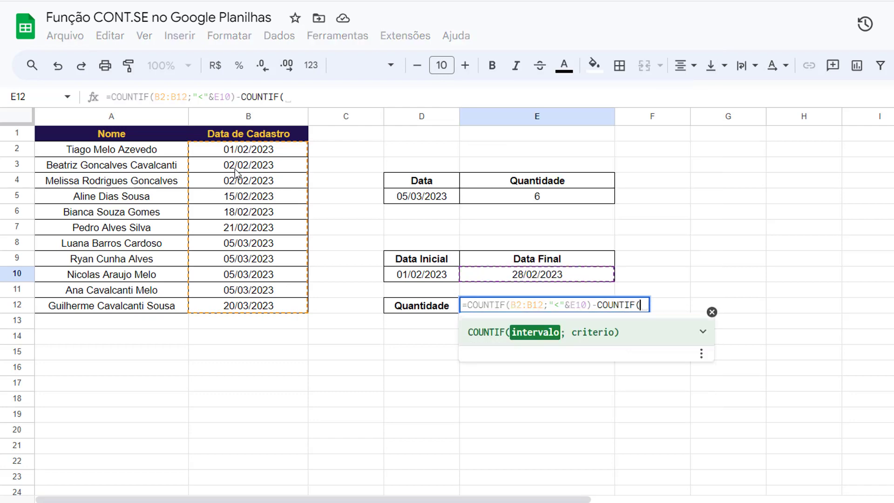
left_click_drag(228, 153, 229, 310)
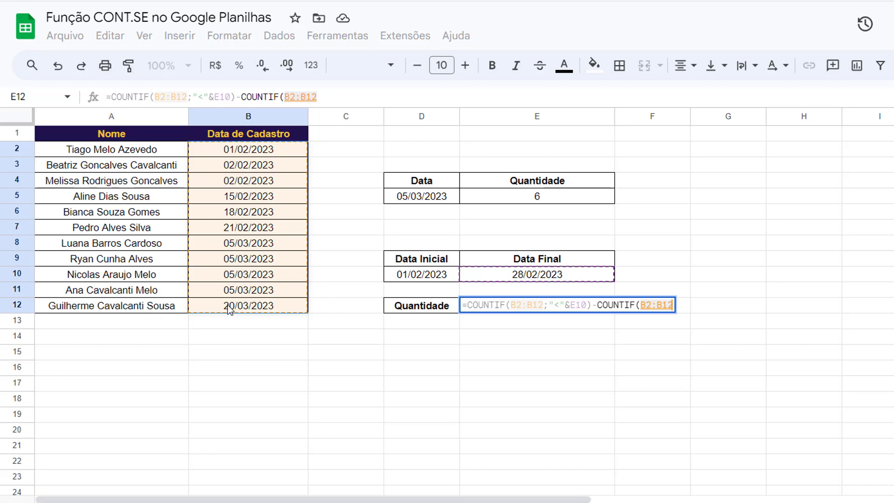
type(";")
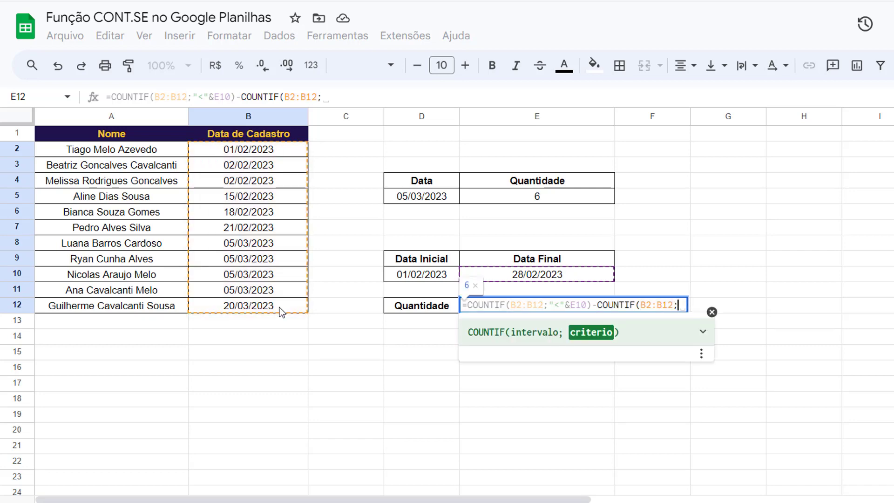
type("\"")
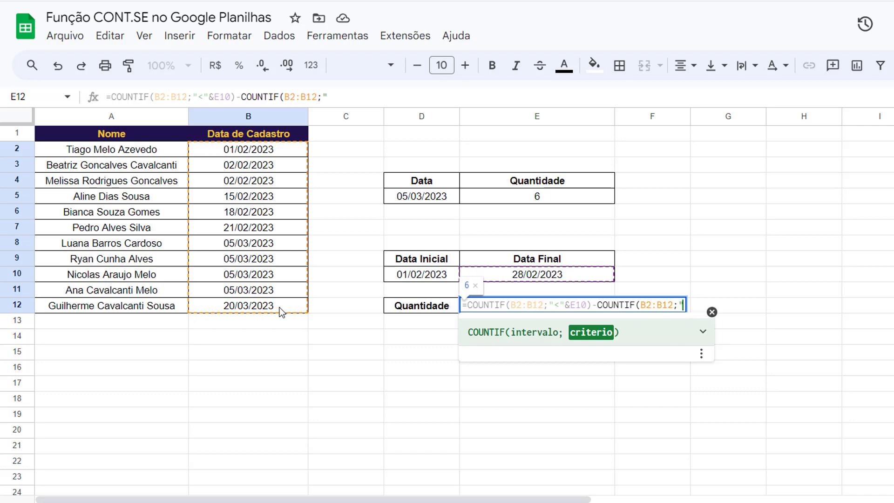
type("<\"")
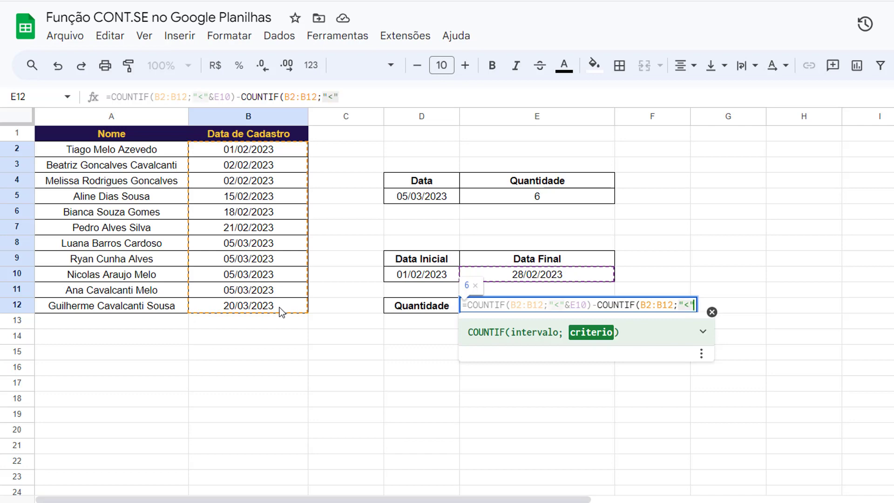
type("&")
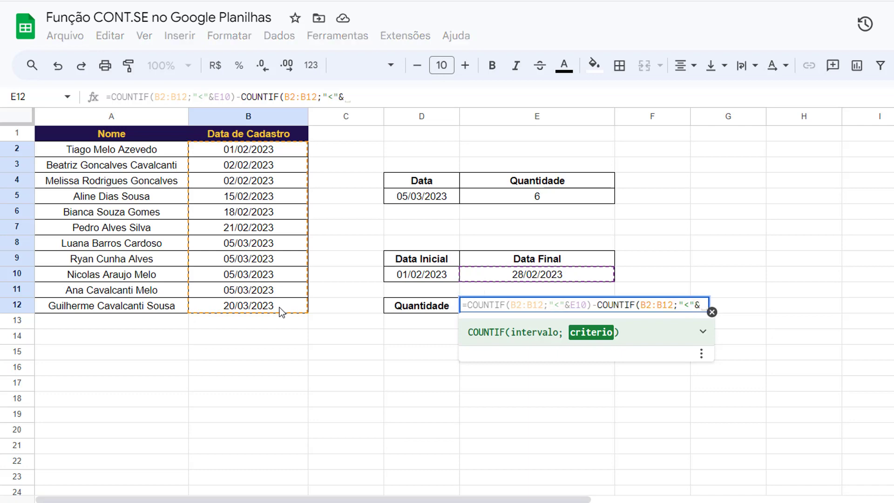
left_click(411, 278)
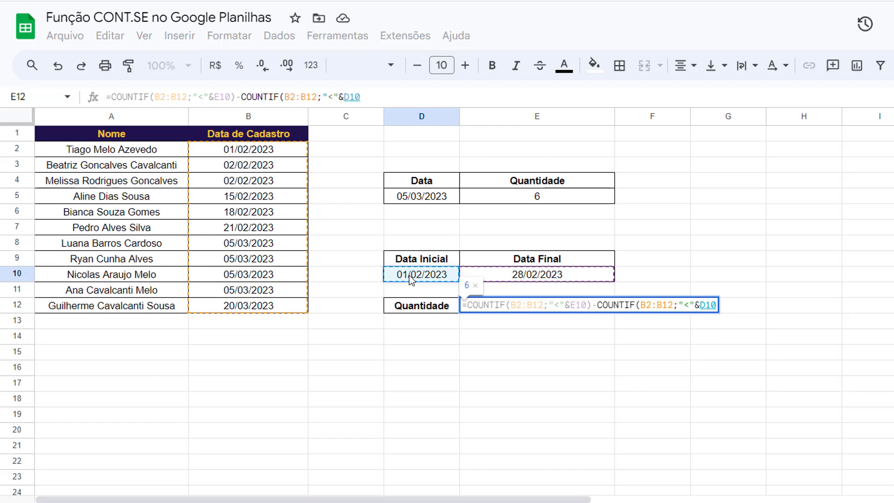
key("Return")
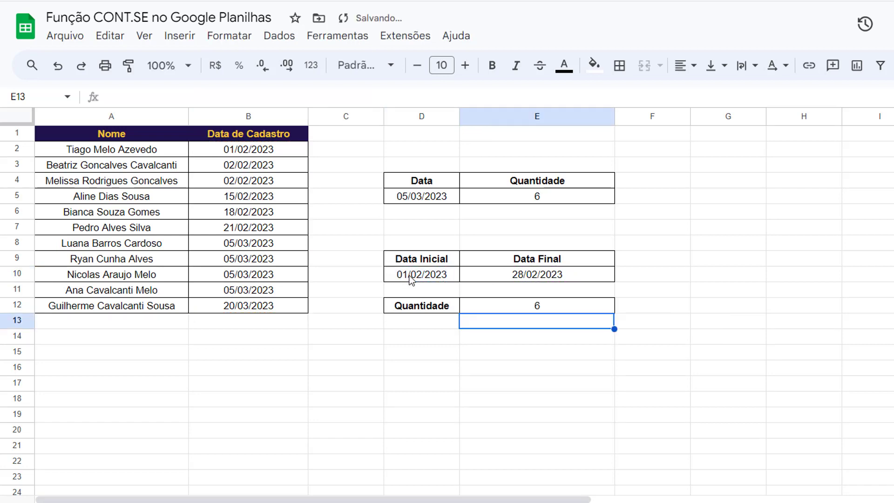
Check the Quantidade formula in E12 against the Data Inicial in D10 and the Data Final in E10.
left_click(577, 307)
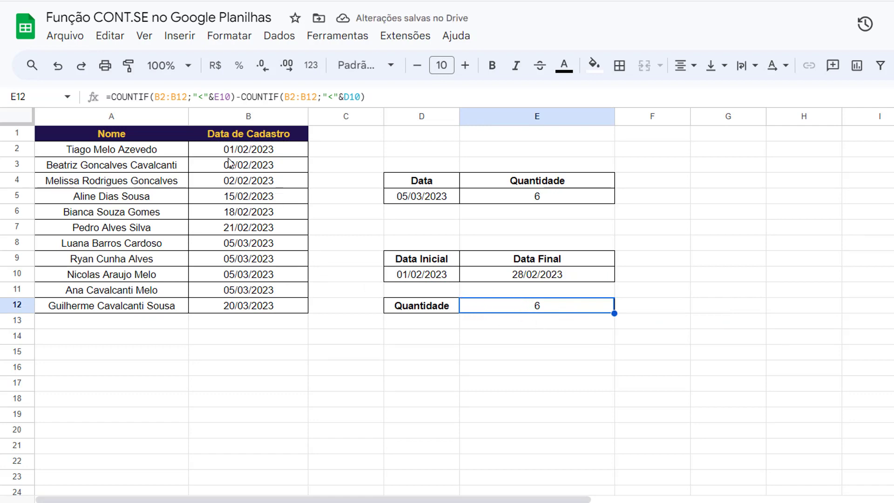
left_click(414, 275)
left_click(495, 279)
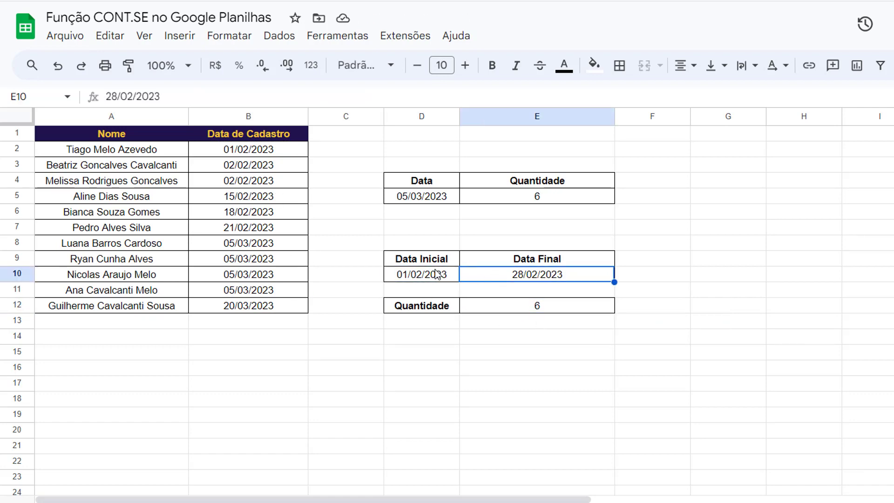
left_click(439, 274)
left_click(495, 279)
left_click(437, 266)
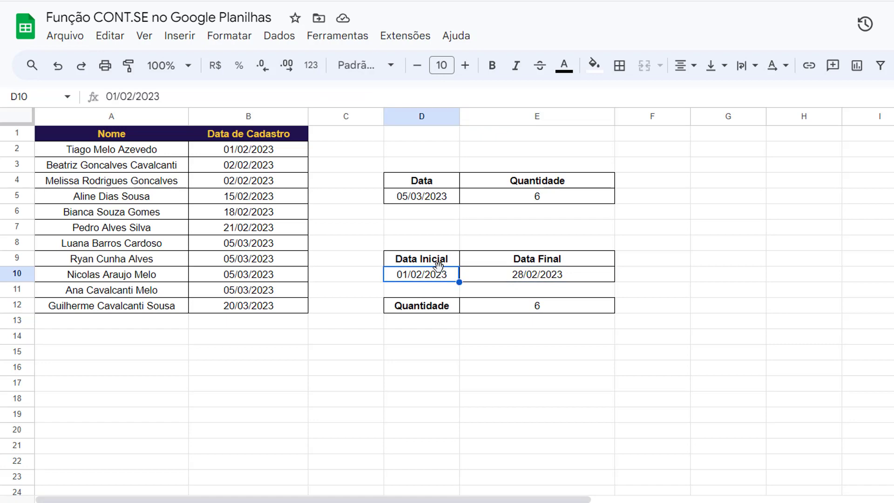
left_click(494, 308)
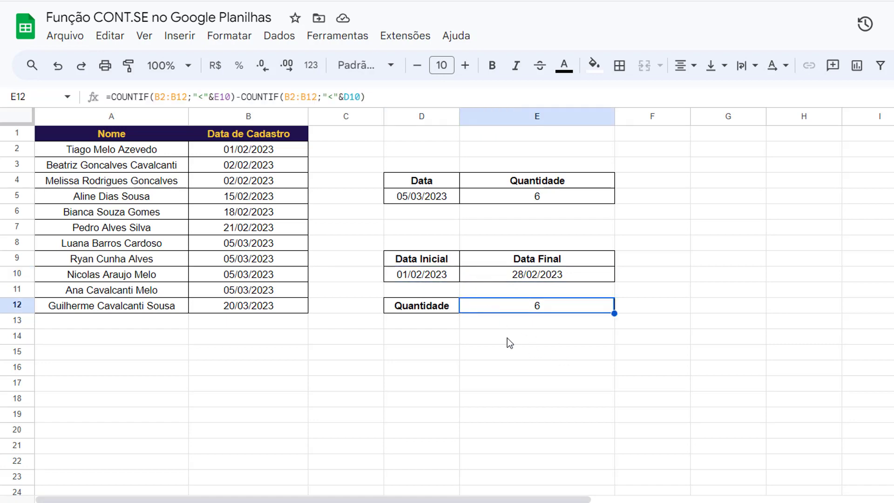